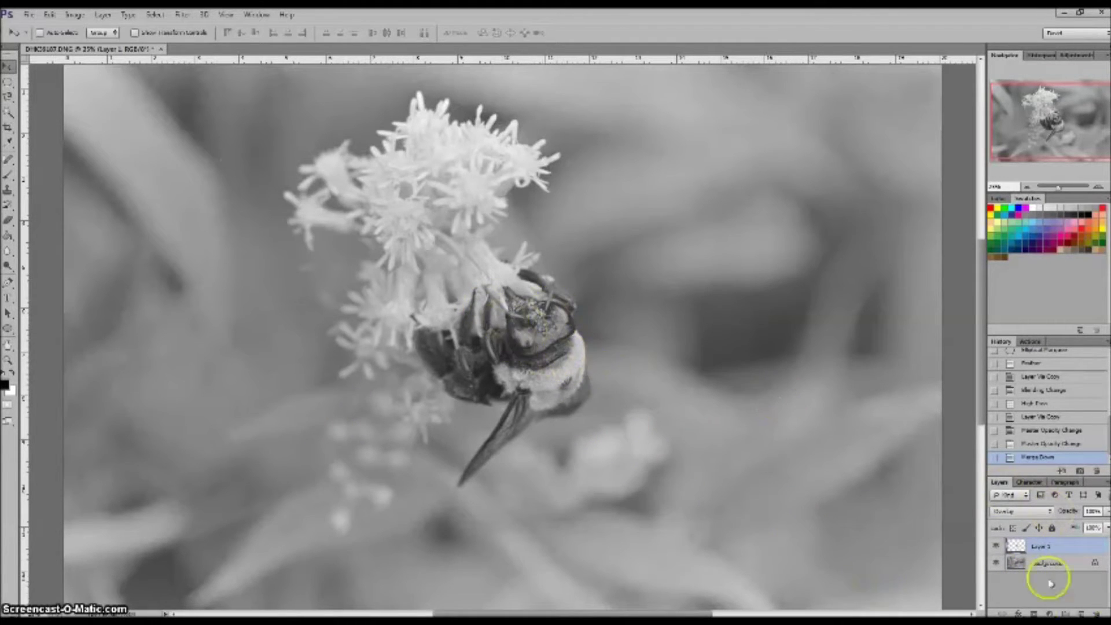
Step: Compare the bee photo with and without the Overlay layer by toggling the visibility of Layer 1
left_click(995, 546)
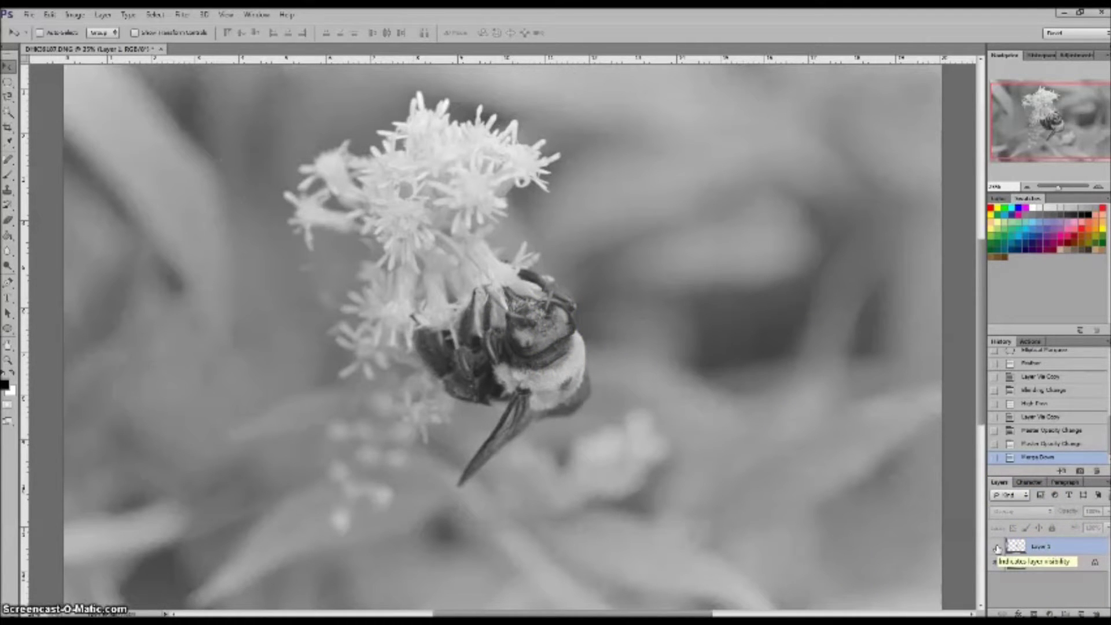
left_click(996, 546)
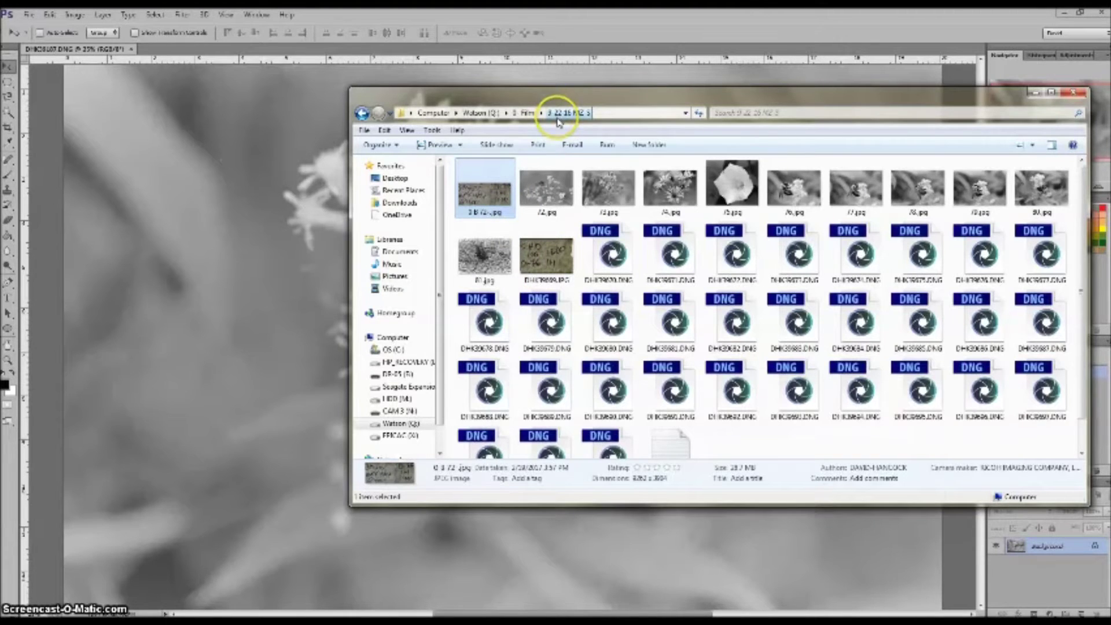
Step: View the handwritten film and developer note, the first JPG in the film folder, then return to the bee photo
double_click(490, 202)
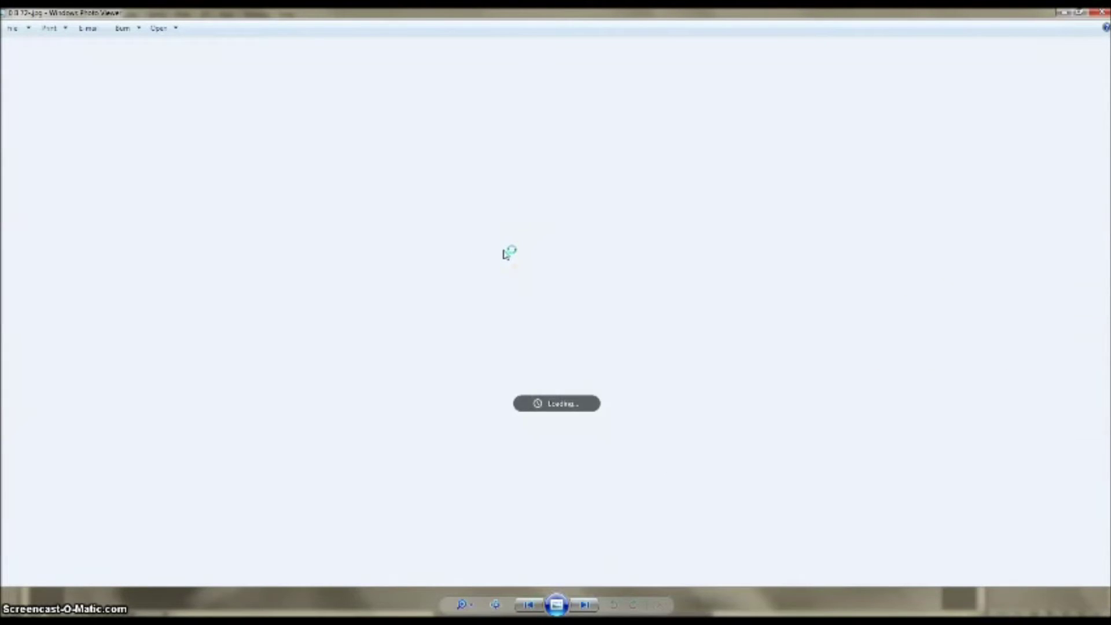
left_click(523, 266)
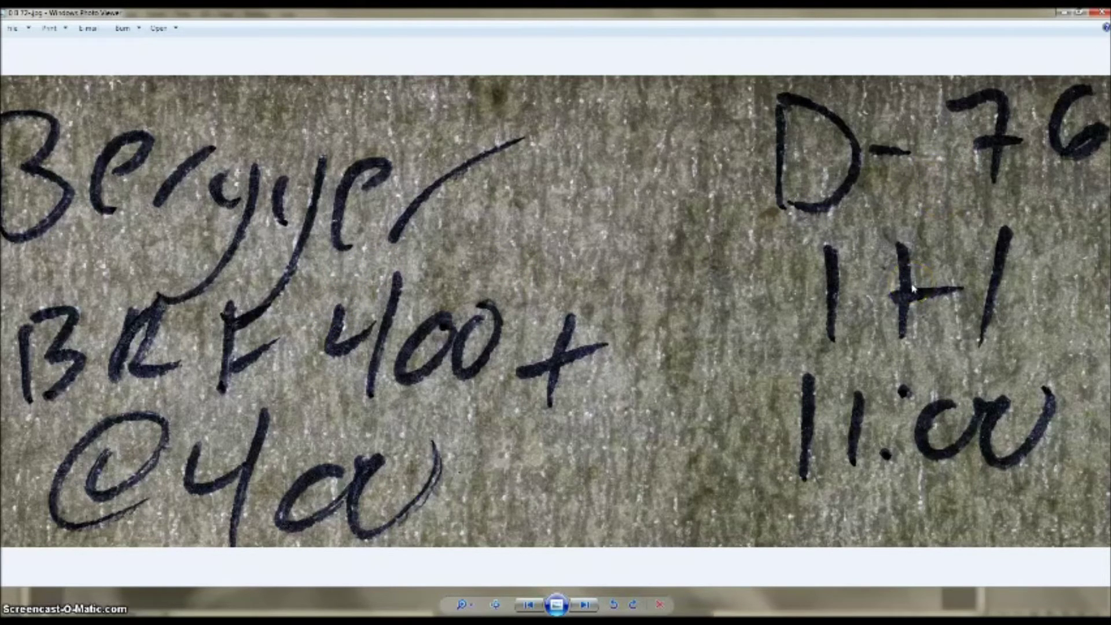
left_click(1100, 13)
left_click(246, 253)
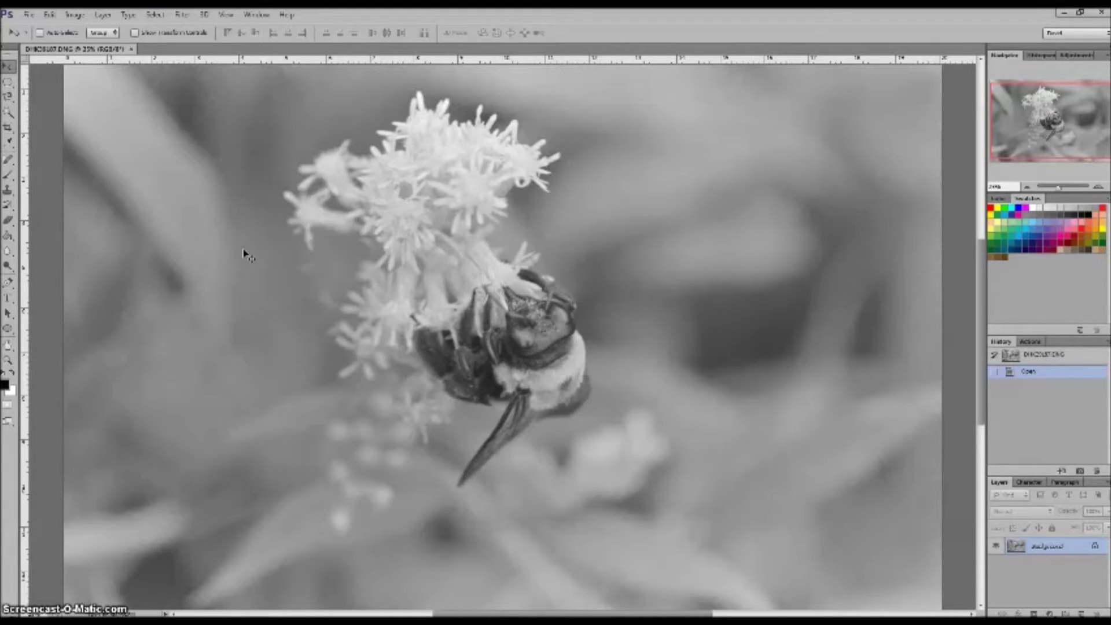
left_click(245, 257)
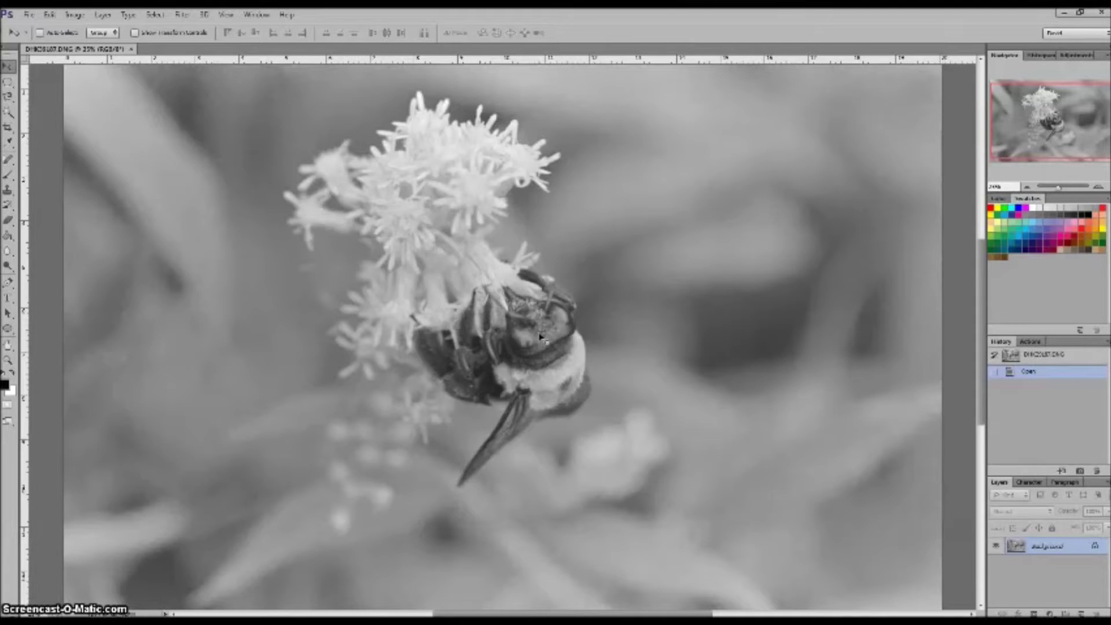
Step: Enlarge the bee and select its face with overlapping elliptical marquees, each added to the selection
left_click(9, 362)
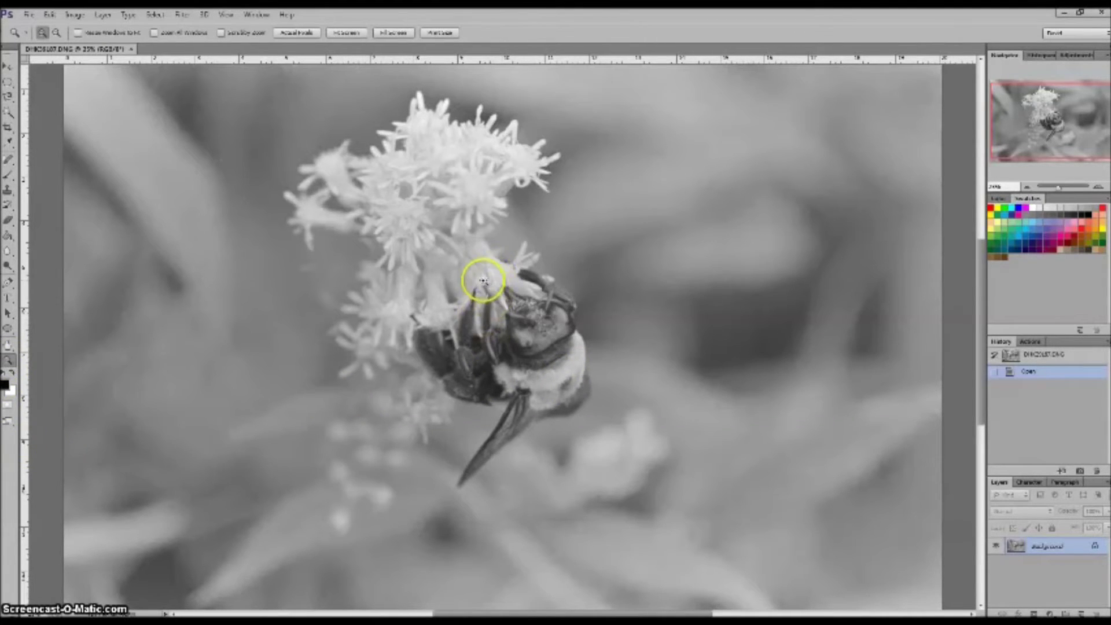
left_click_drag(483, 281, 576, 363)
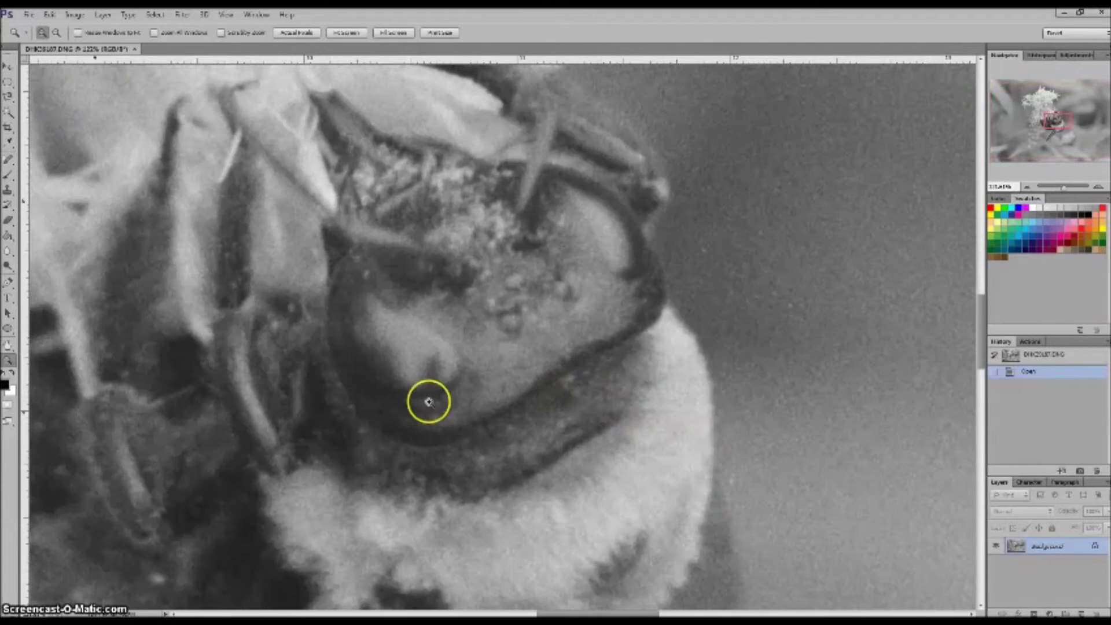
left_click(9, 82)
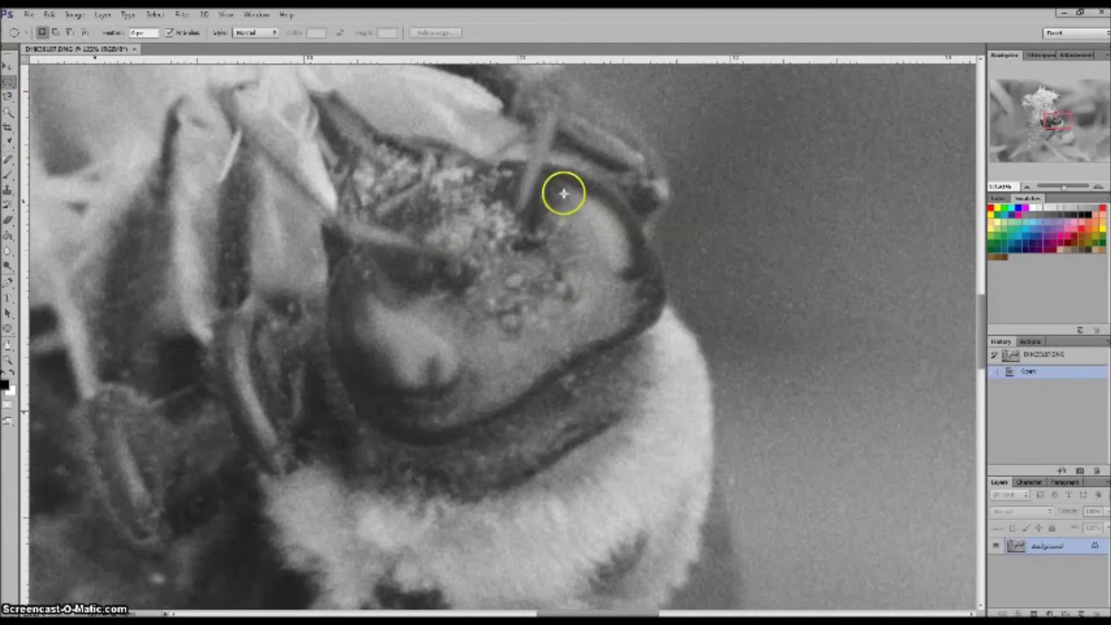
left_click_drag(563, 191, 327, 443)
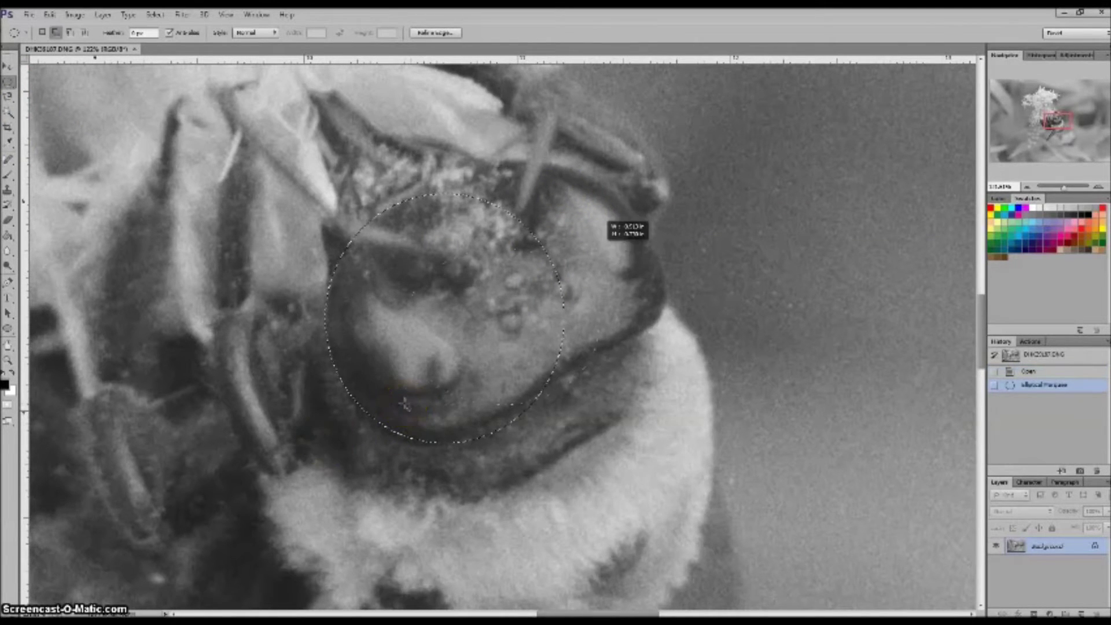
left_click_drag(405, 403, 654, 173)
left_click_drag(403, 371, 553, 173)
left_click_drag(389, 301, 659, 496)
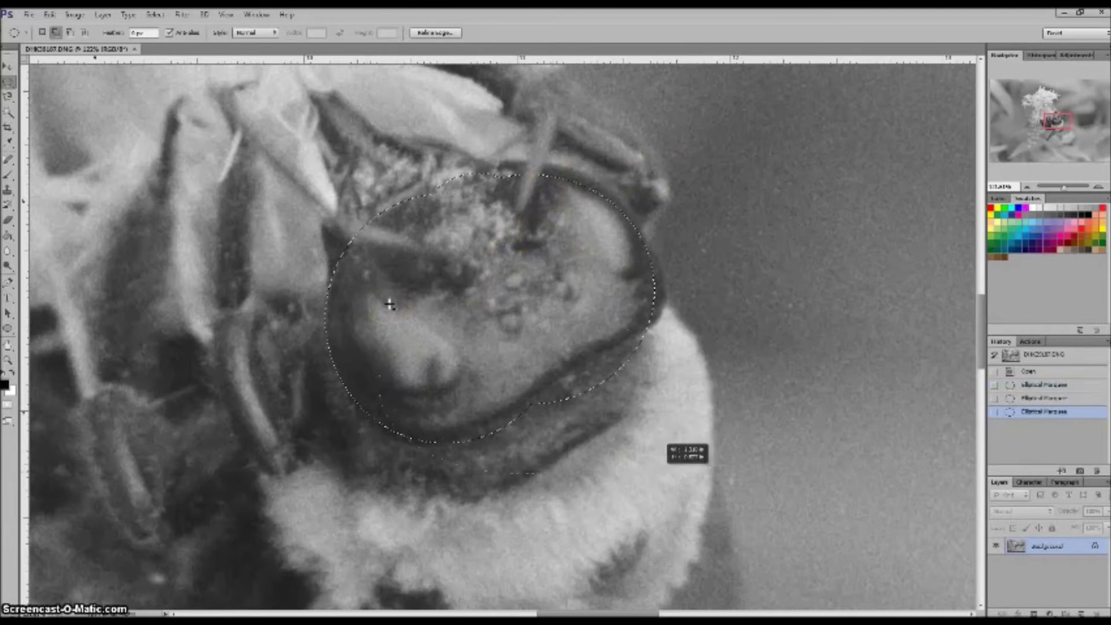
Step: Add more elliptical areas to cover the dark band below the face and the fur along the body's outer edge
left_click_drag(513, 267, 323, 462)
left_click_drag(350, 571, 581, 343)
left_click_drag(451, 451, 676, 241)
left_click_drag(401, 358, 643, 164)
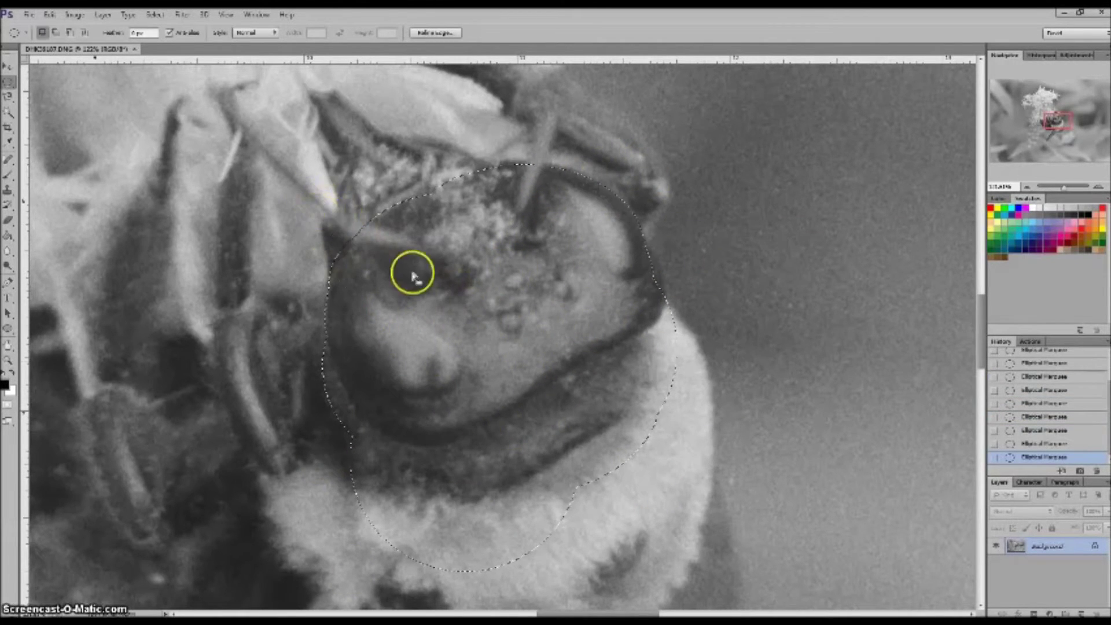
left_click_drag(411, 268, 321, 196)
left_click_drag(527, 293, 711, 597)
Step: Extend the elliptical selection over the remaining light fur at the lower part of the bee's body
scroll(659, 443, "down", 3)
left_click_drag(608, 288, 431, 477)
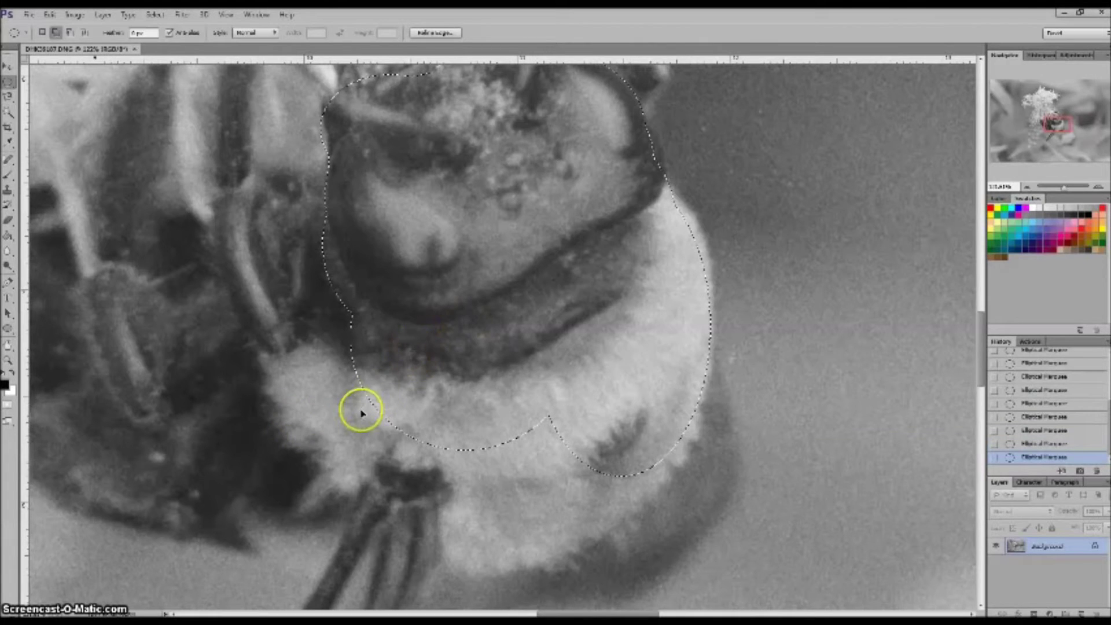
key("shift")
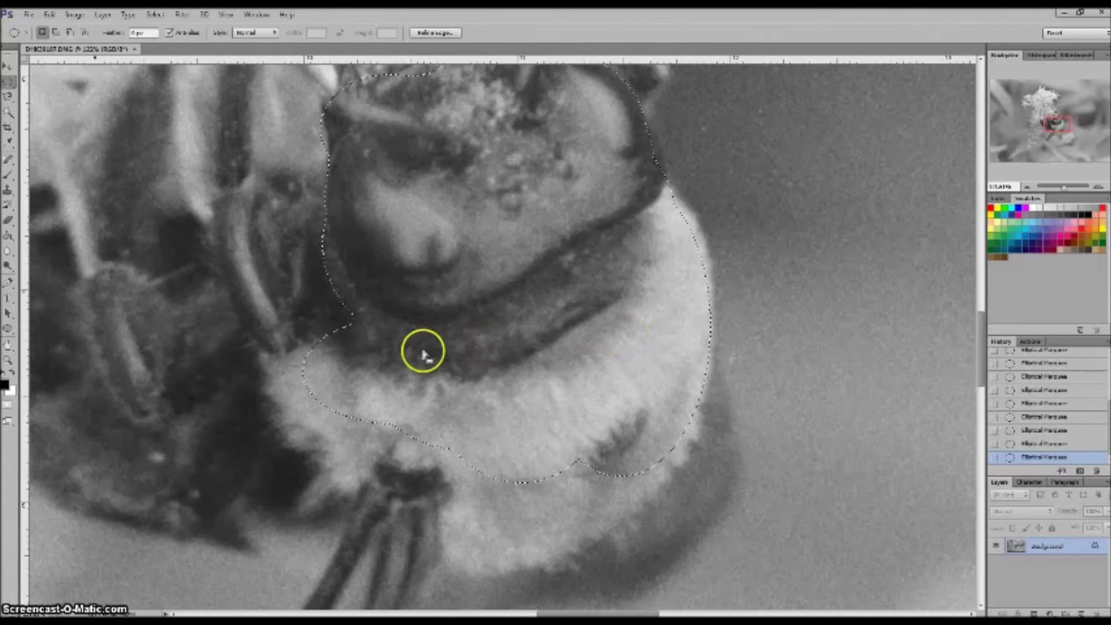
left_click_drag(414, 347, 279, 449)
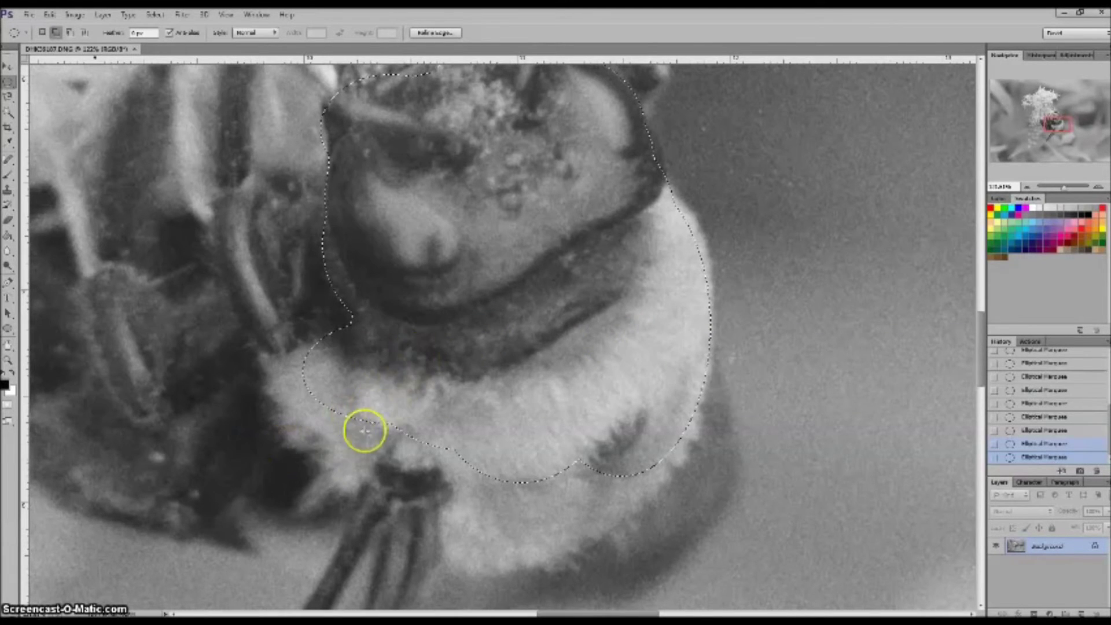
left_click_drag(449, 458, 304, 266)
scroll(469, 308, "up", 2)
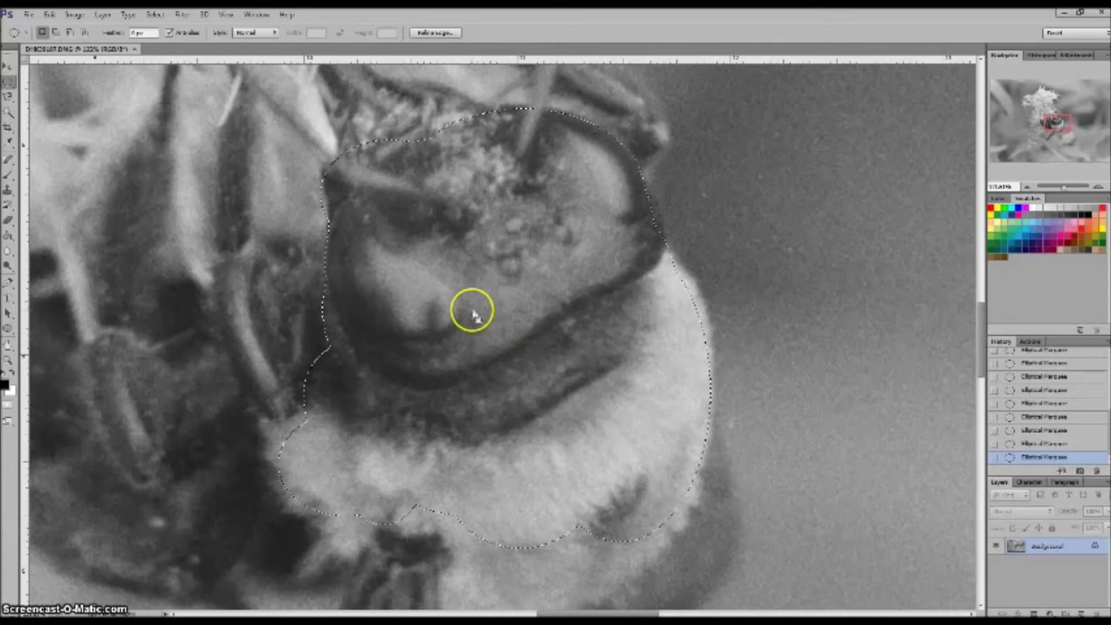
left_click(506, 345)
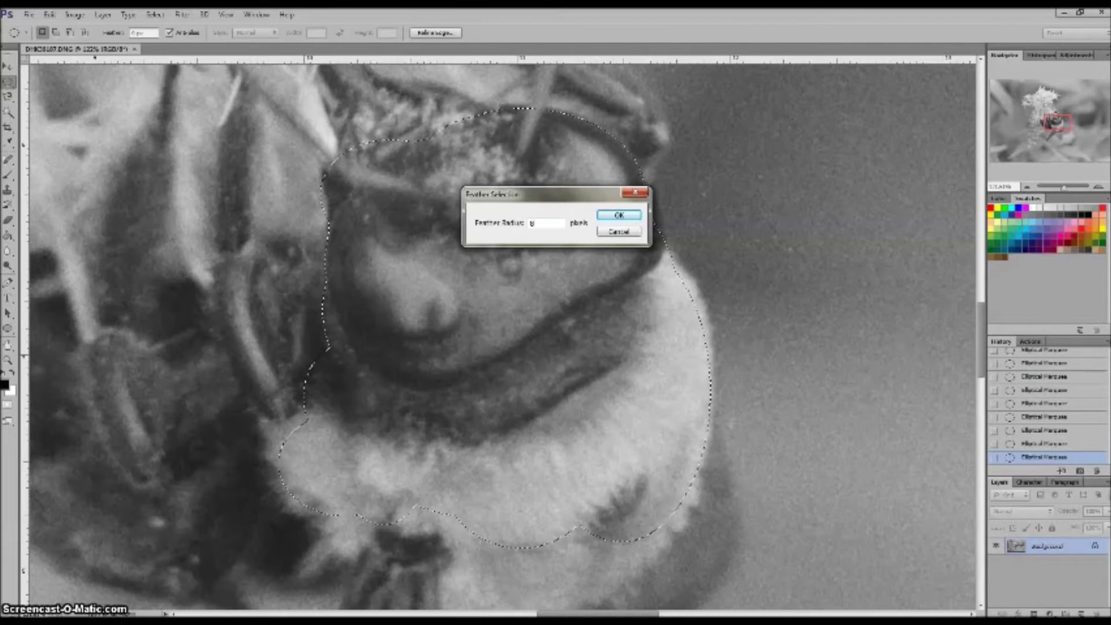
key("Return")
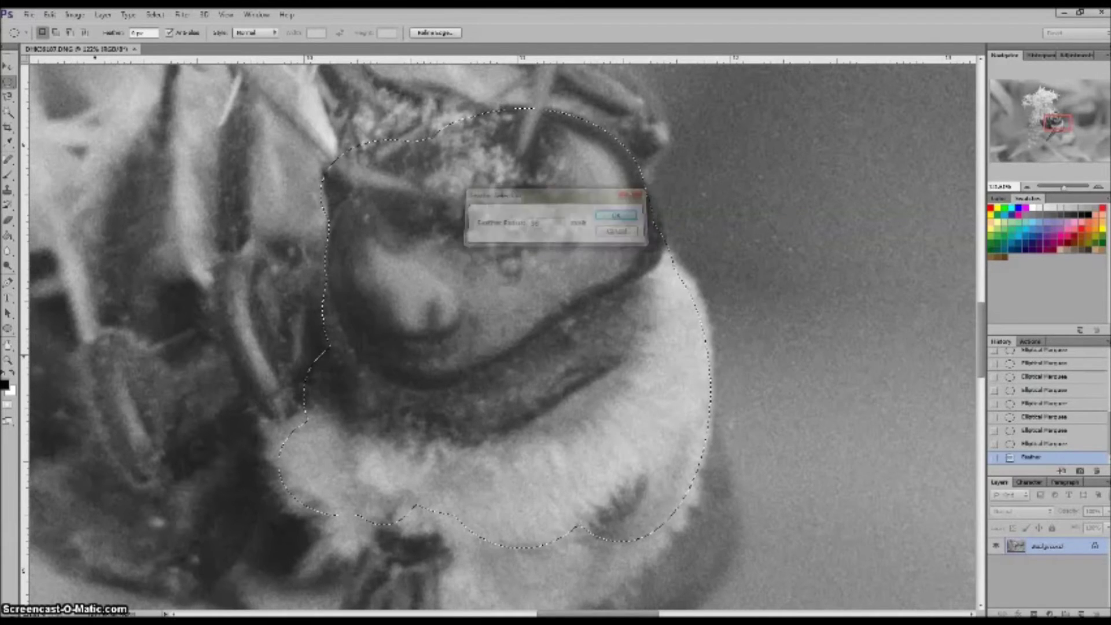
key("ctrl+z")
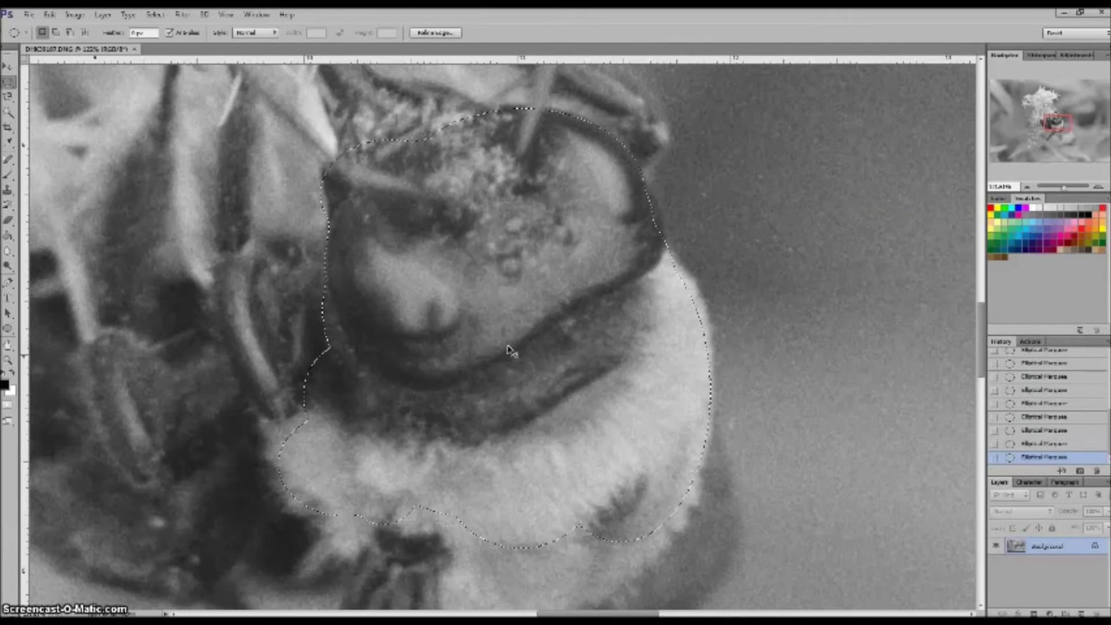
Step: Feather the bee selection with a radius of 10 pixels
right_click(509, 350)
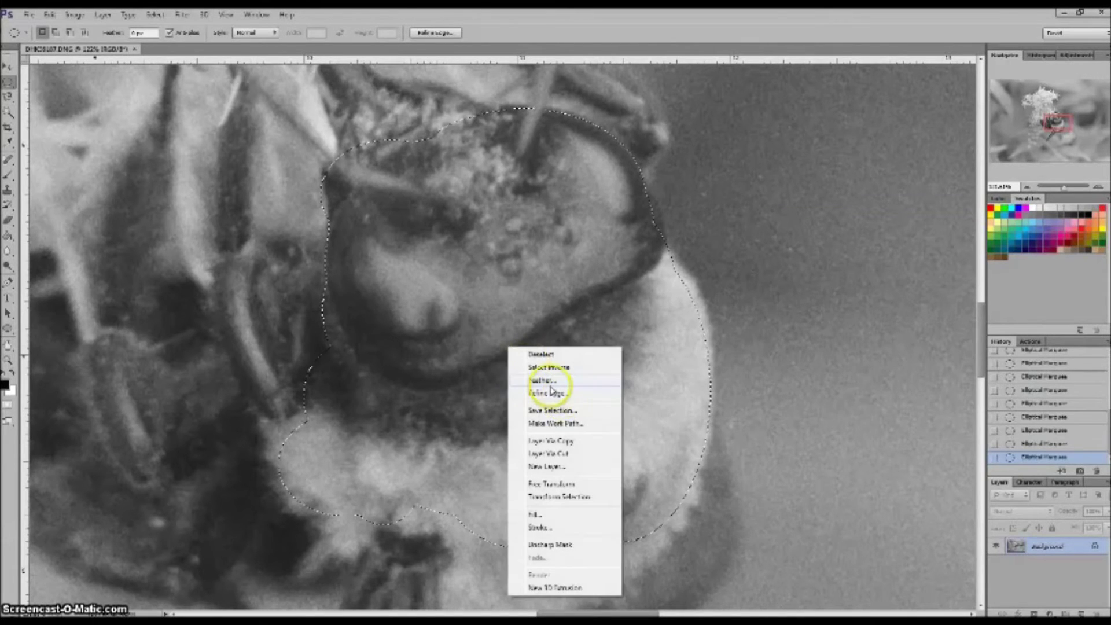
left_click(544, 381)
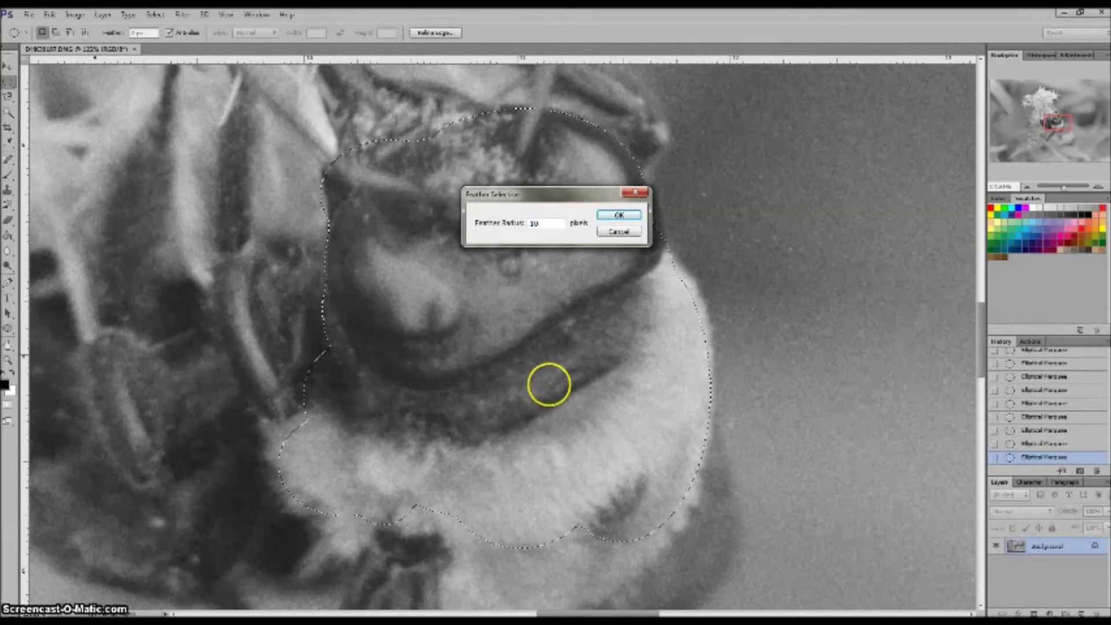
key("Return")
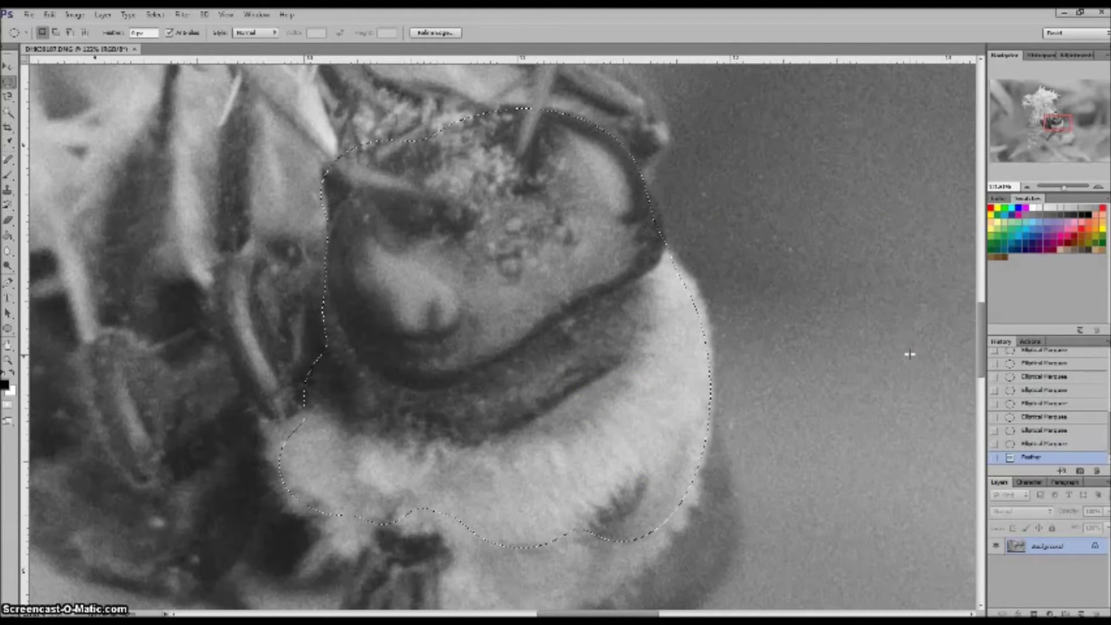
Step: Copy the feathered selection to a new layer and check it on its own by briefly hiding the Background layer
key("ctrl+j")
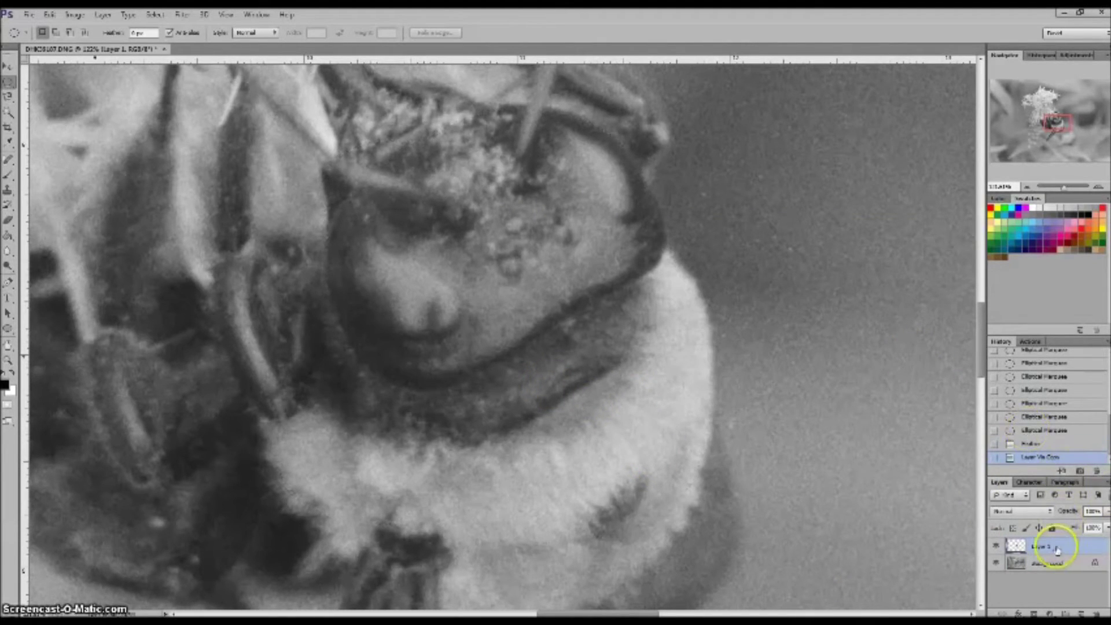
left_click(996, 563)
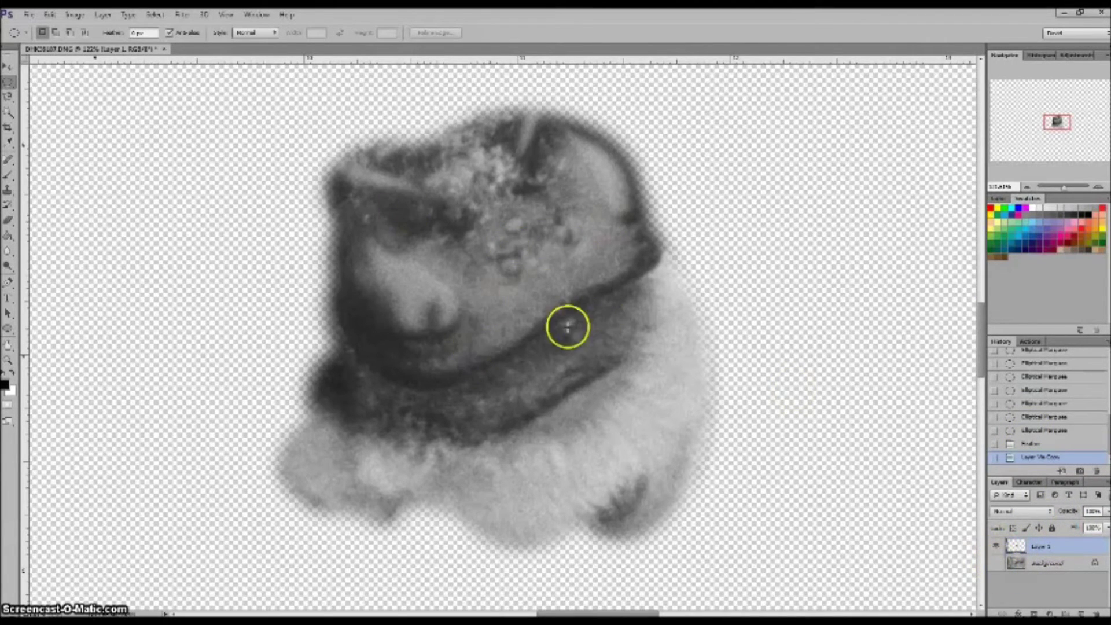
left_click(995, 561)
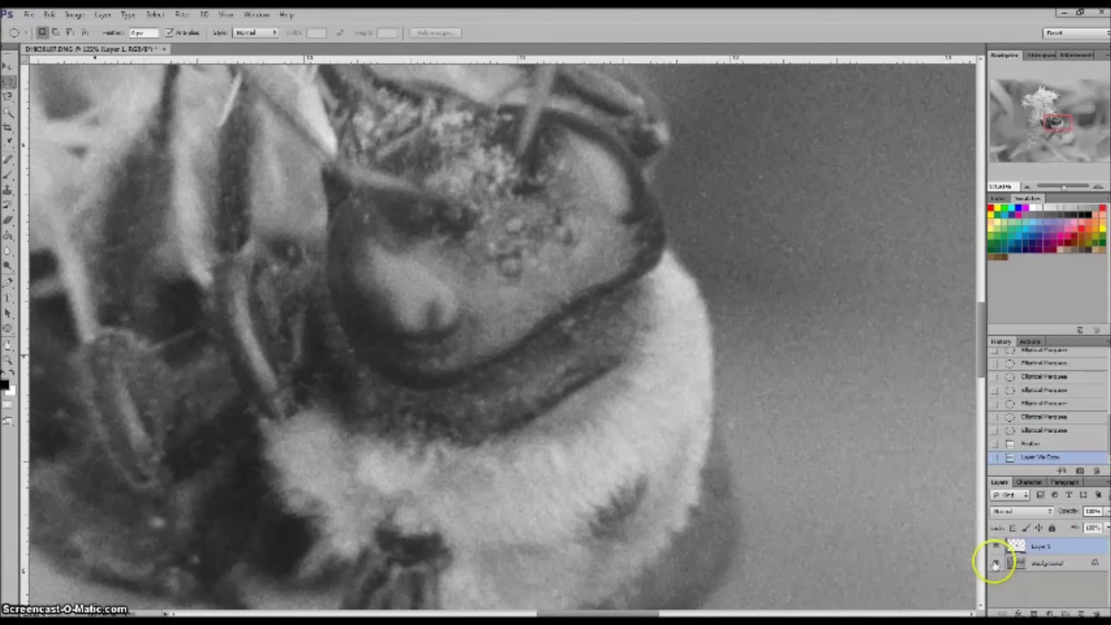
Step: Set the blending mode of the copied bee layer, Layer 1, to Overlay
left_click(10, 65)
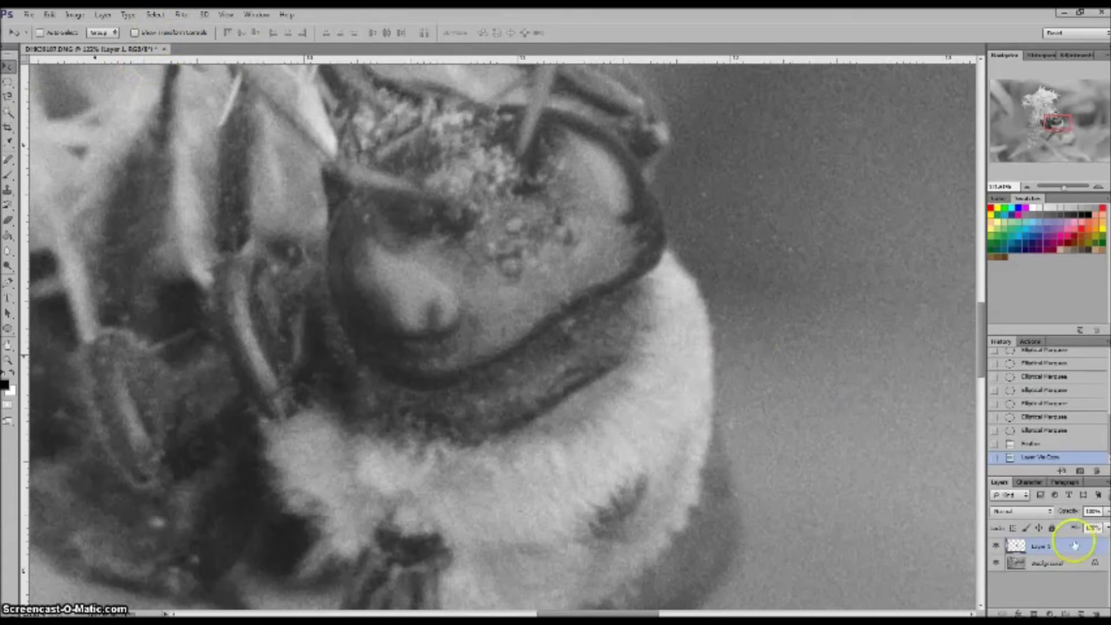
left_click(1037, 514)
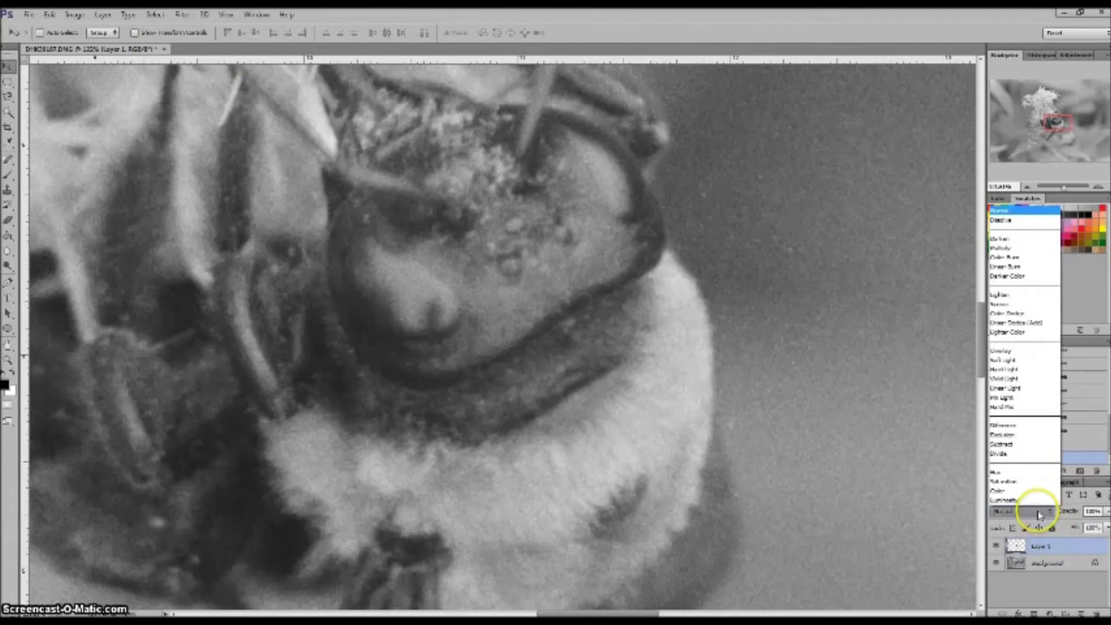
left_click(1011, 351)
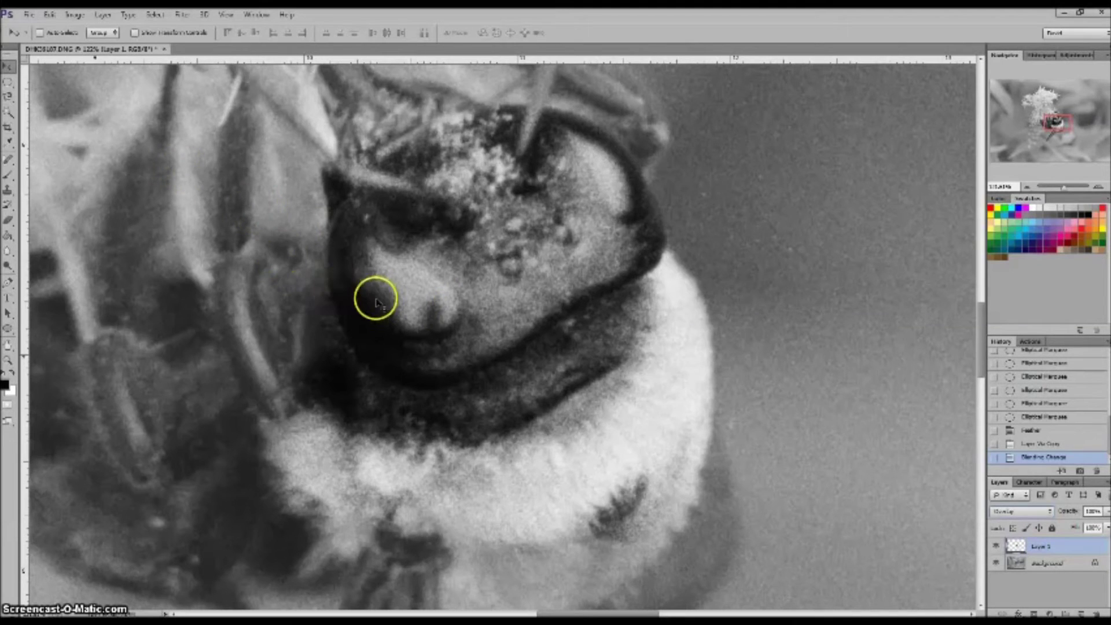
Step: Start the High Pass filter on Layer 1 with its preview on and the whole bee in view
left_click(184, 14)
mouse_move(210, 220)
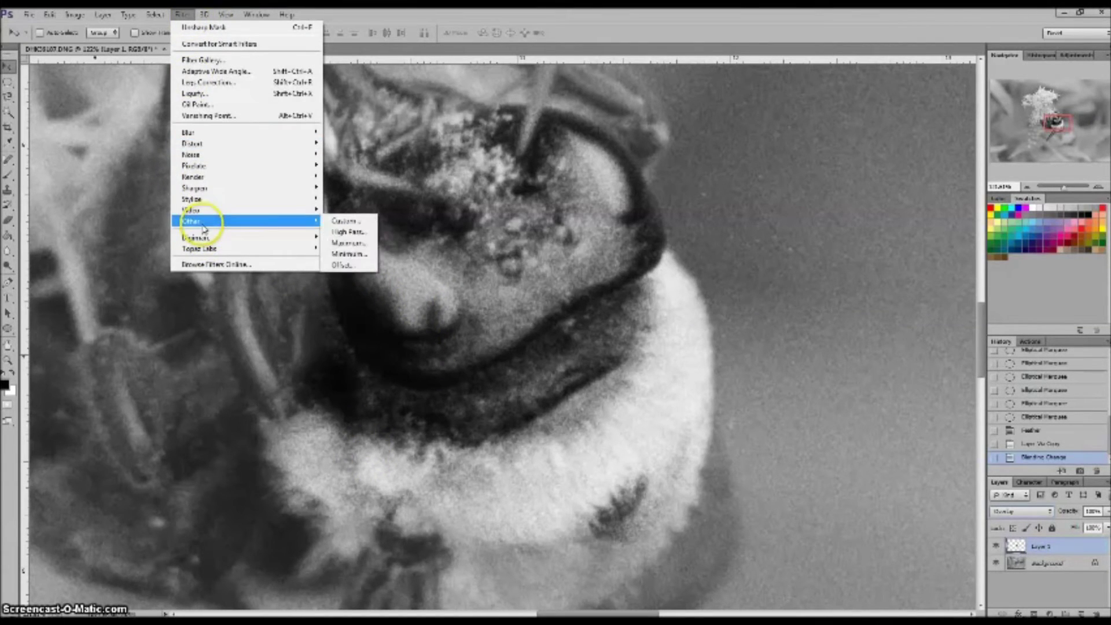
left_click(356, 243)
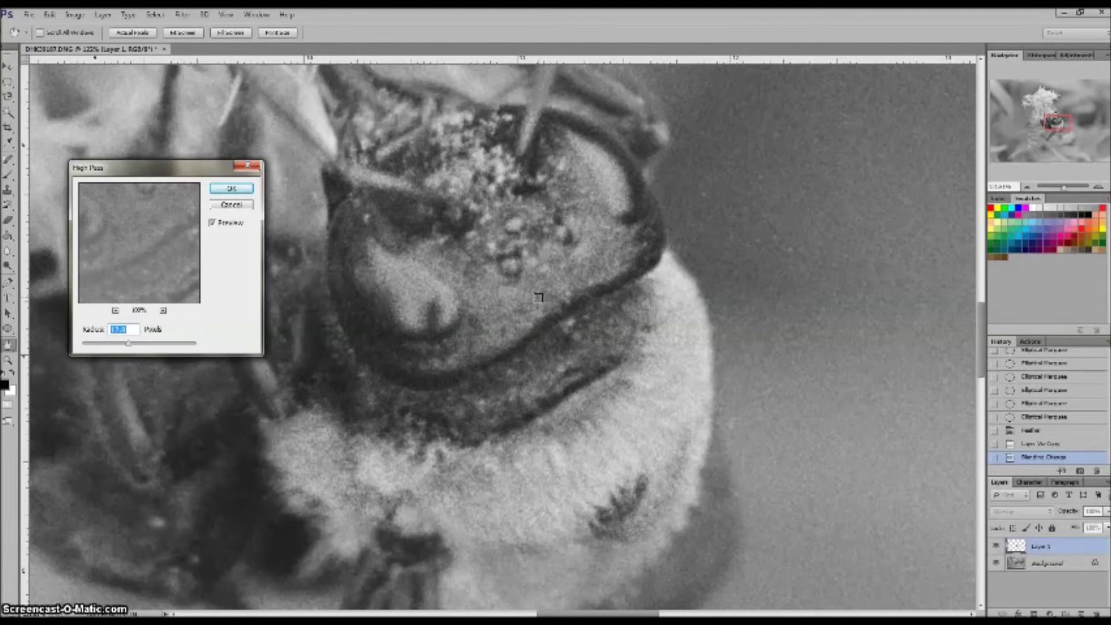
scroll(538, 297, "down", 4)
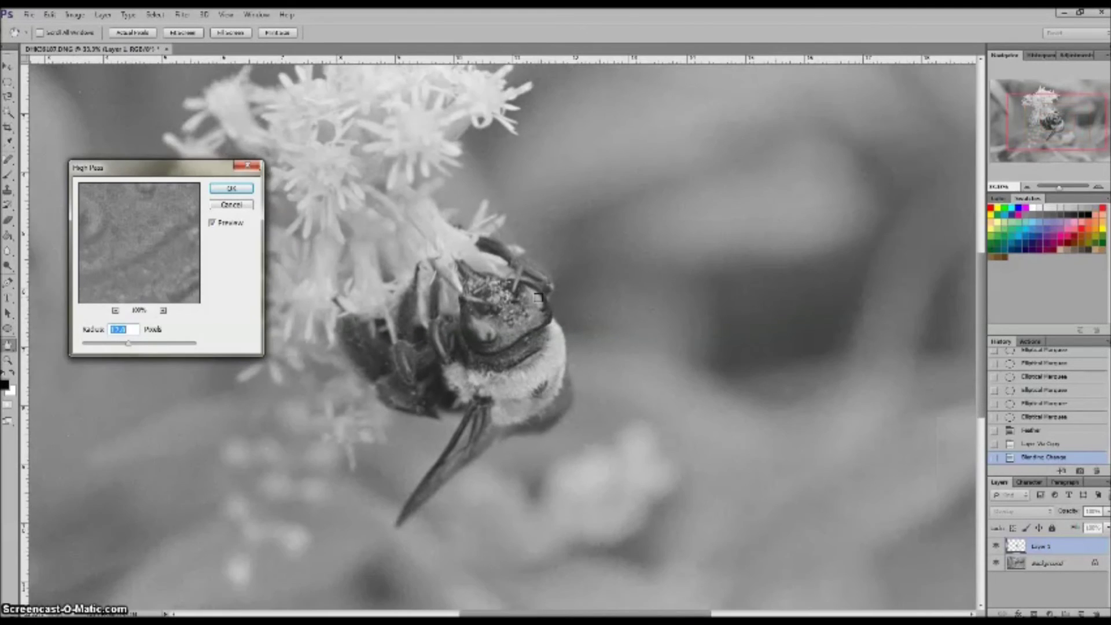
scroll(538, 297, "down", 3)
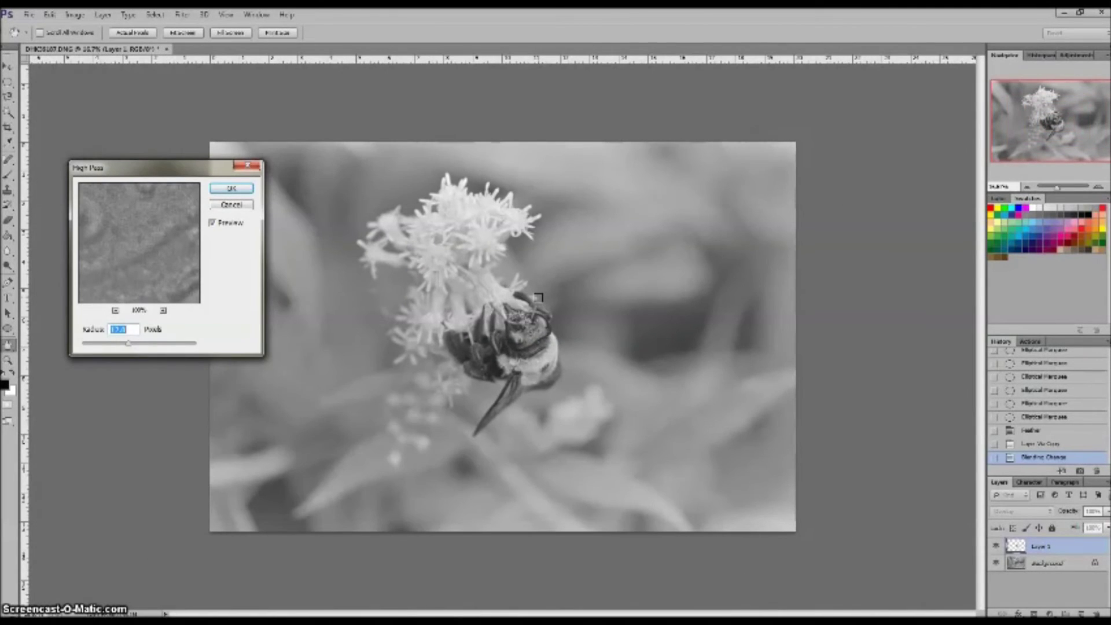
key("ctrl+plus")
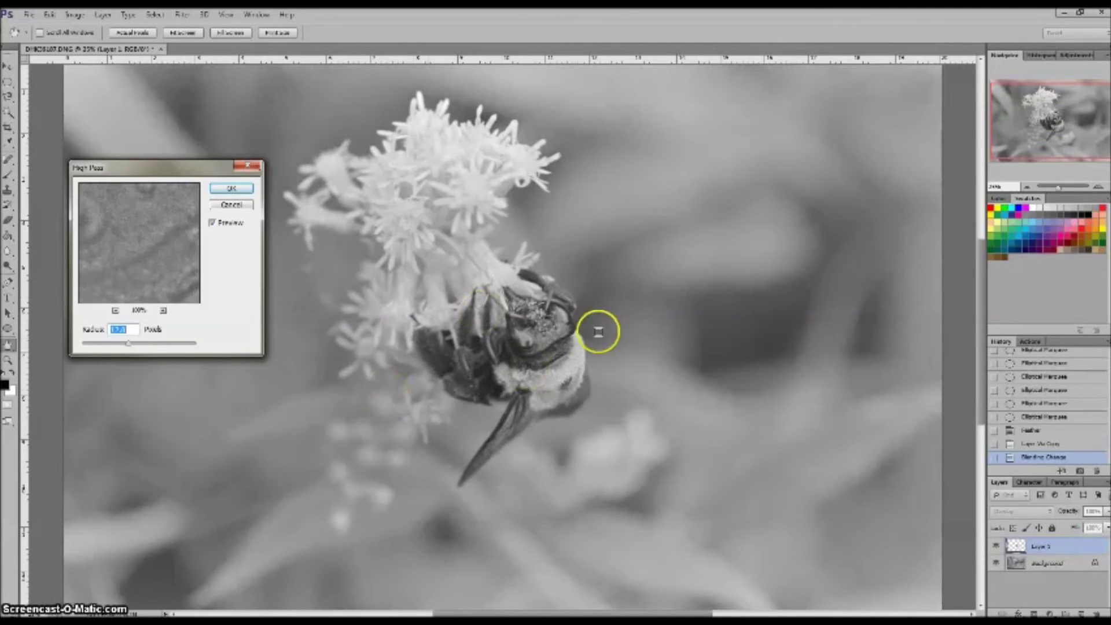
Step: Try a very large High Pass radius and then 50 pixels to judge the effect on the bee's face
left_click(168, 345)
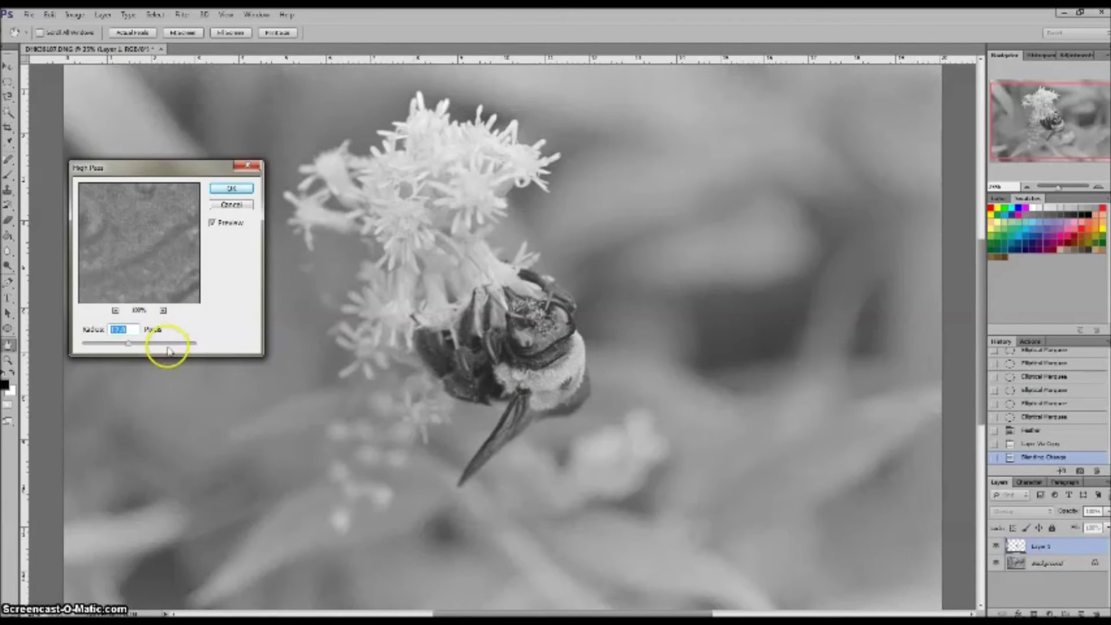
left_click_drag(169, 346, 190, 345)
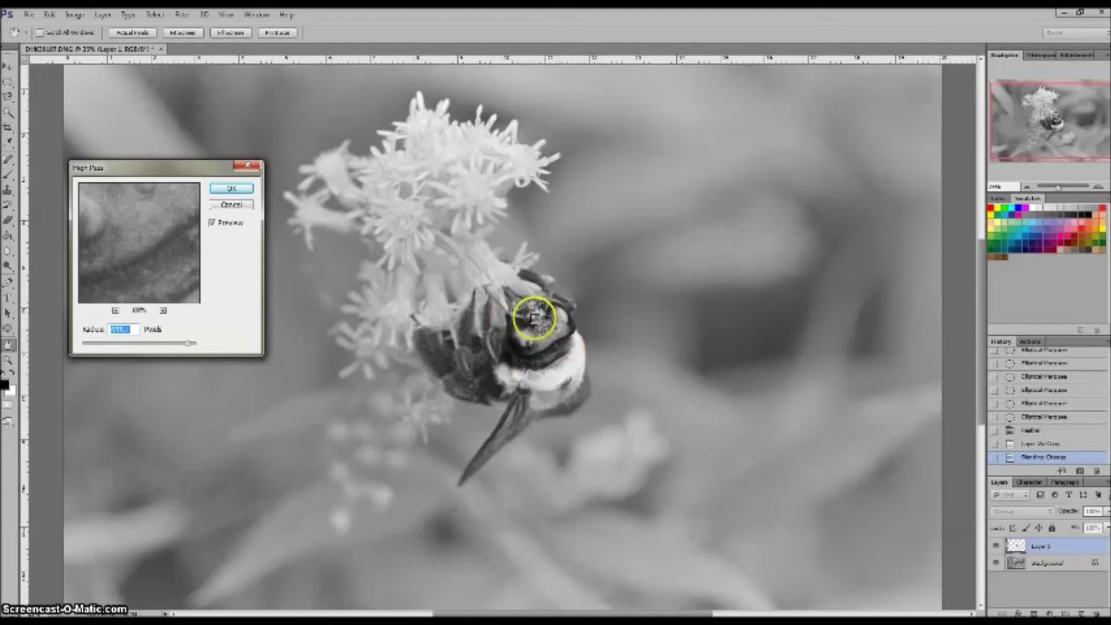
left_click(110, 345)
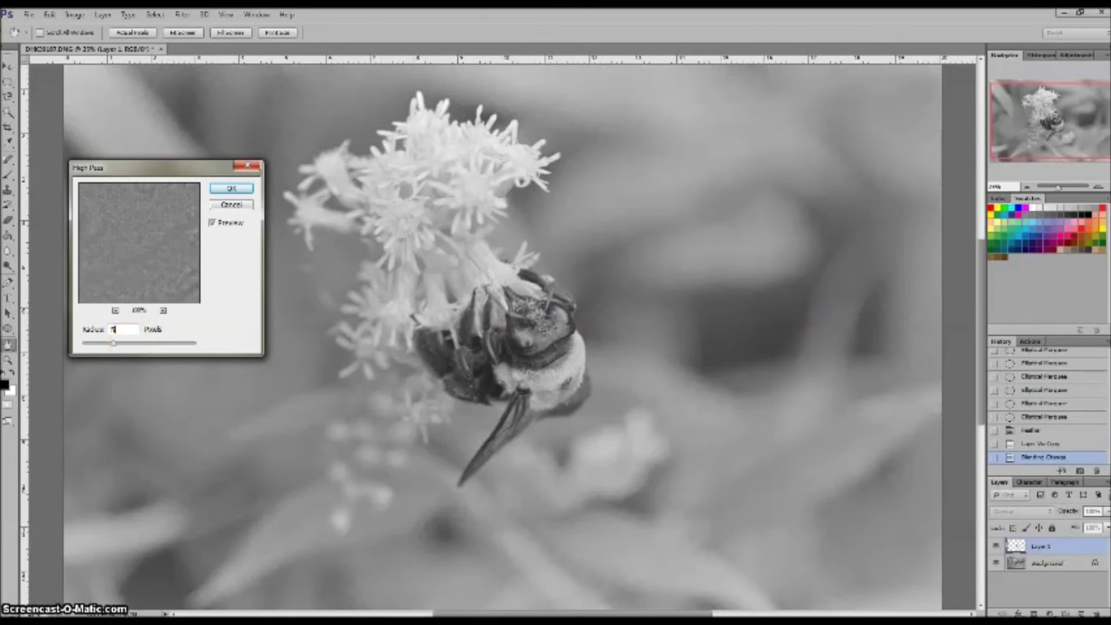
type("0")
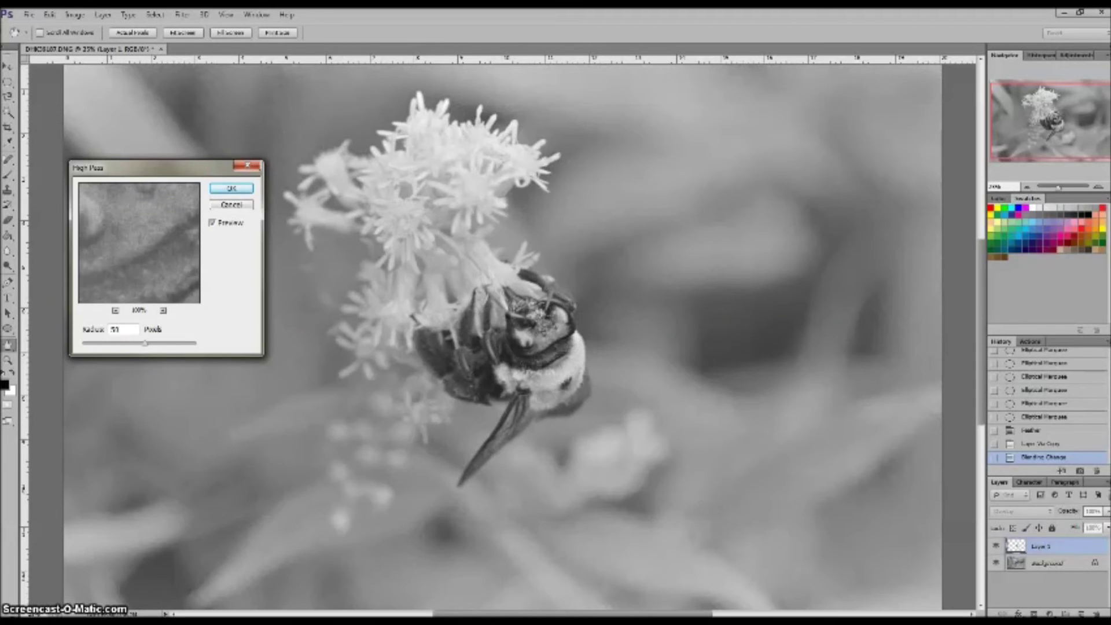
Step: Set the High Pass radius to 8 pixels and apply the filter to Layer 1
double_click(115, 328)
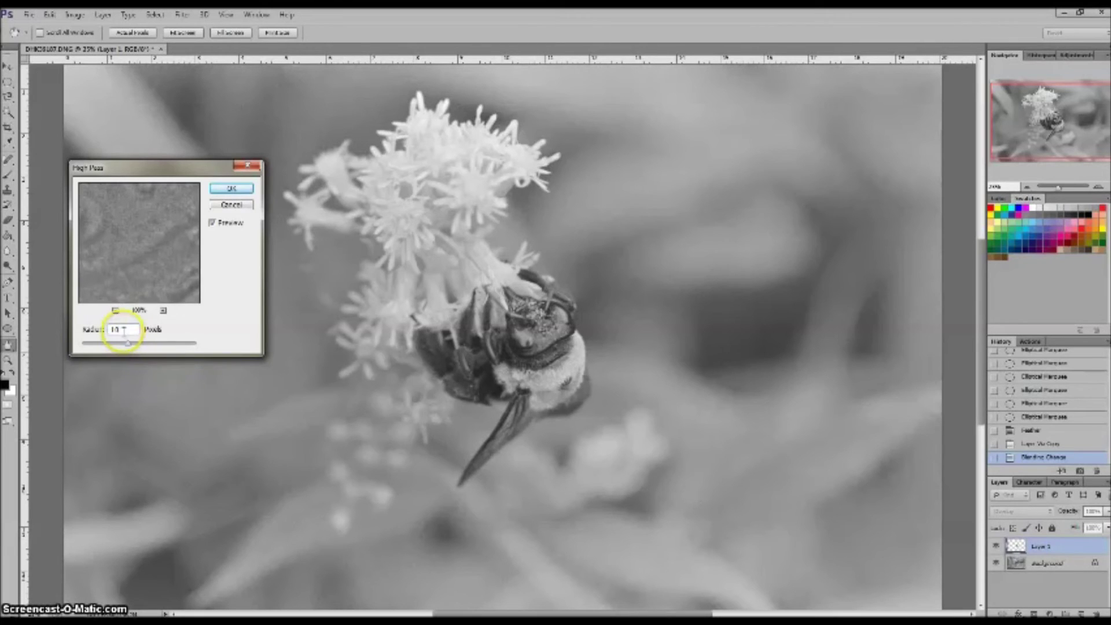
left_click_drag(121, 330, 97, 332)
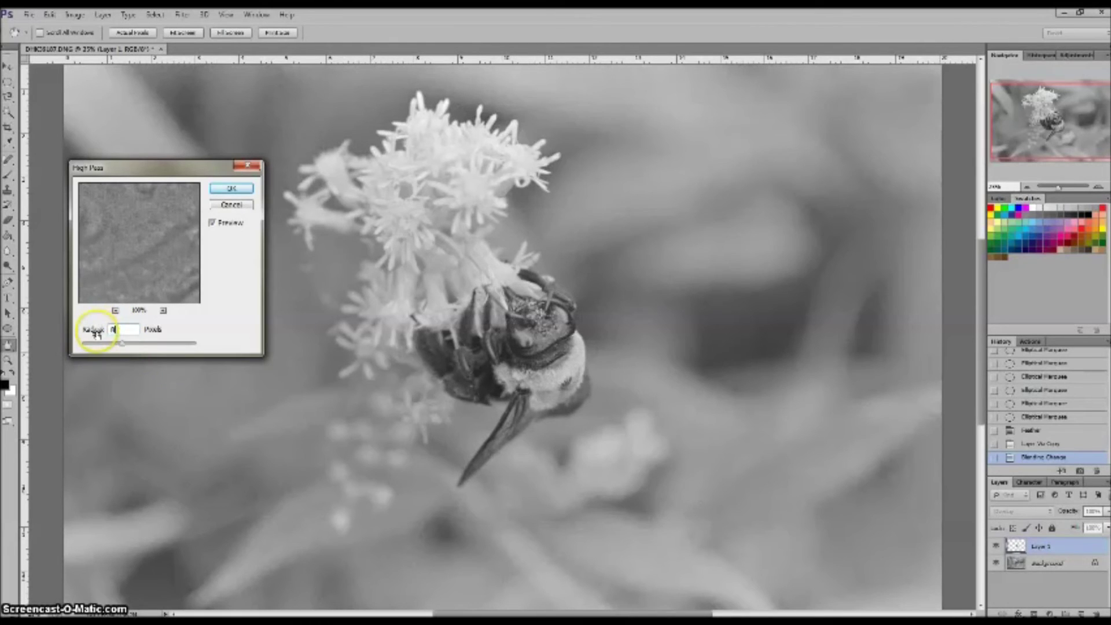
key("Return")
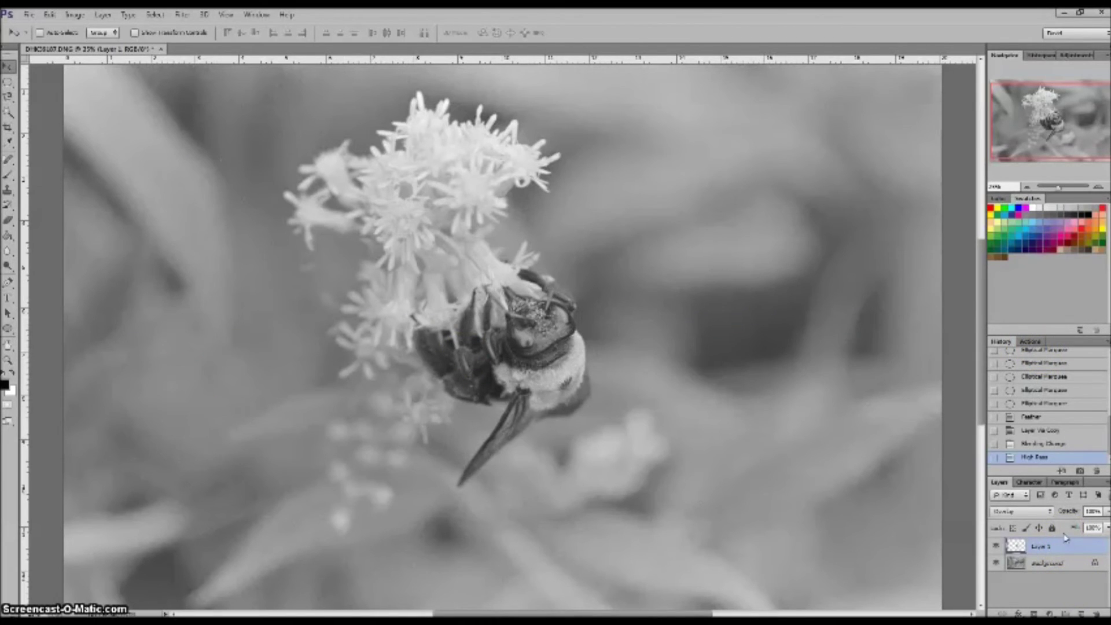
Step: Duplicate the High Pass layer and set the copy's opacity to 40%
key("ctrl+j")
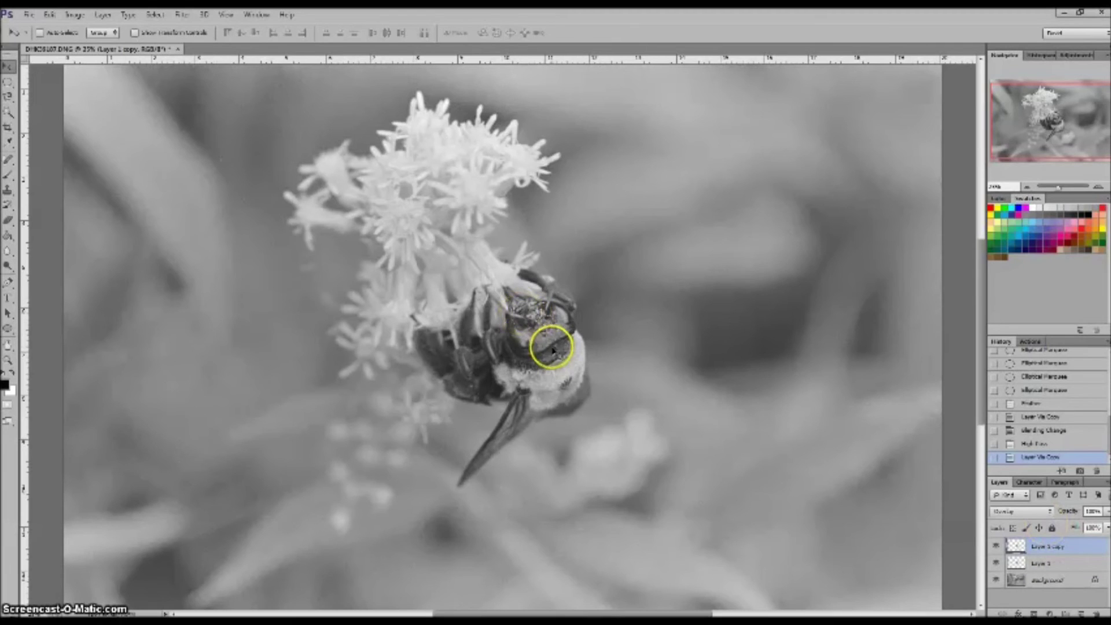
left_click_drag(543, 352, 542, 377)
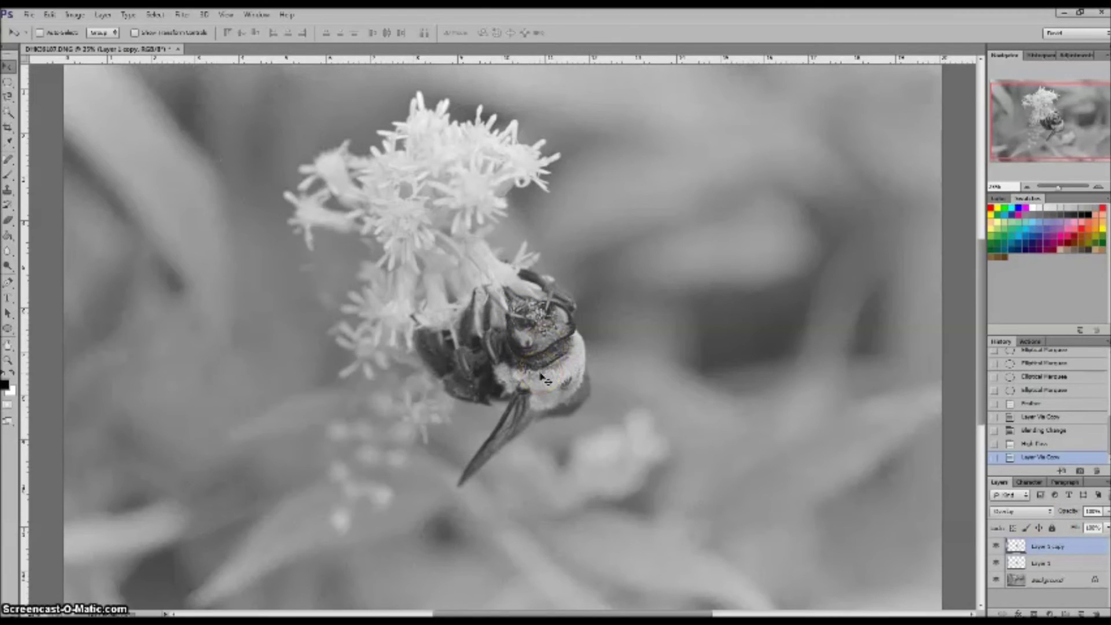
left_click_drag(544, 379, 548, 342)
left_click_drag(1100, 512, 1059, 511)
type("40")
key("Return")
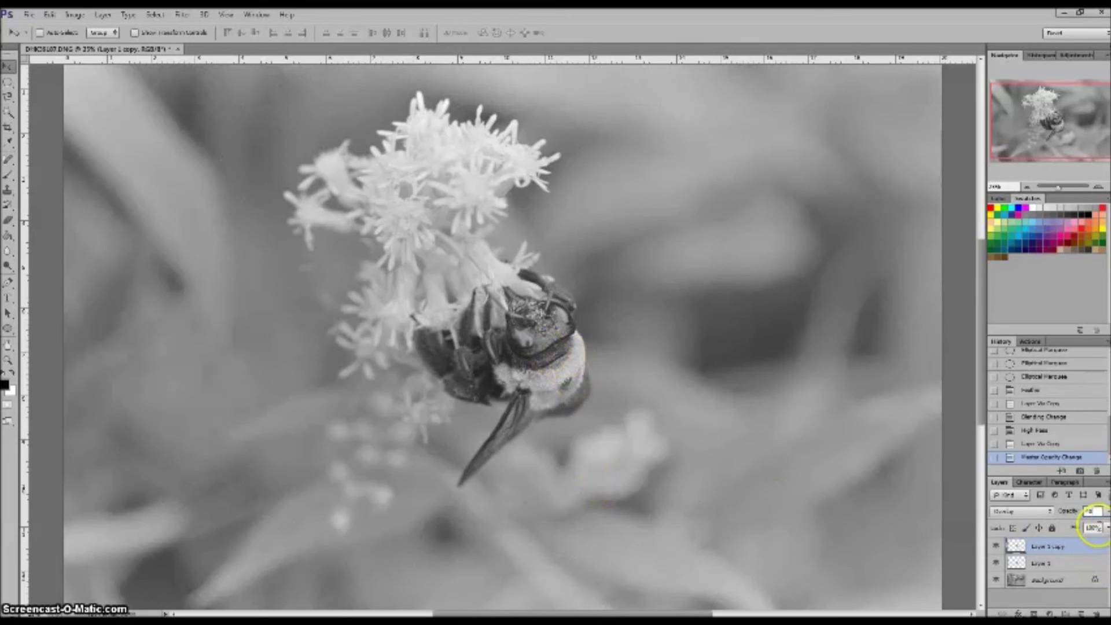
Step: Set Layer 1's opacity to 70% and compare the bee with the sharpening layers hidden and shown again
left_click(1071, 565)
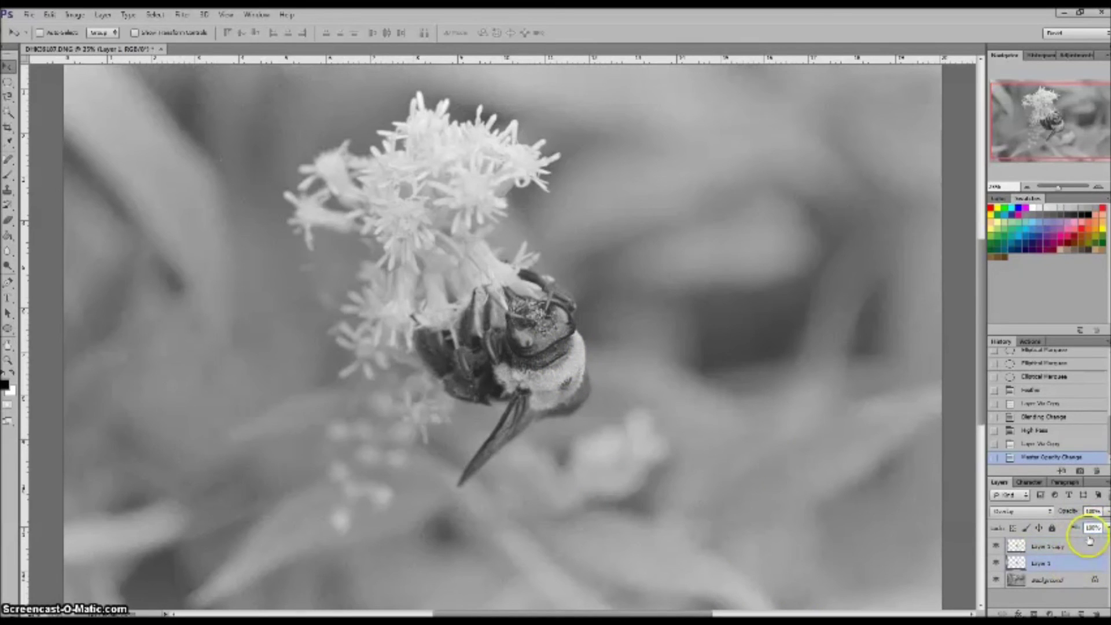
double_click(1092, 512)
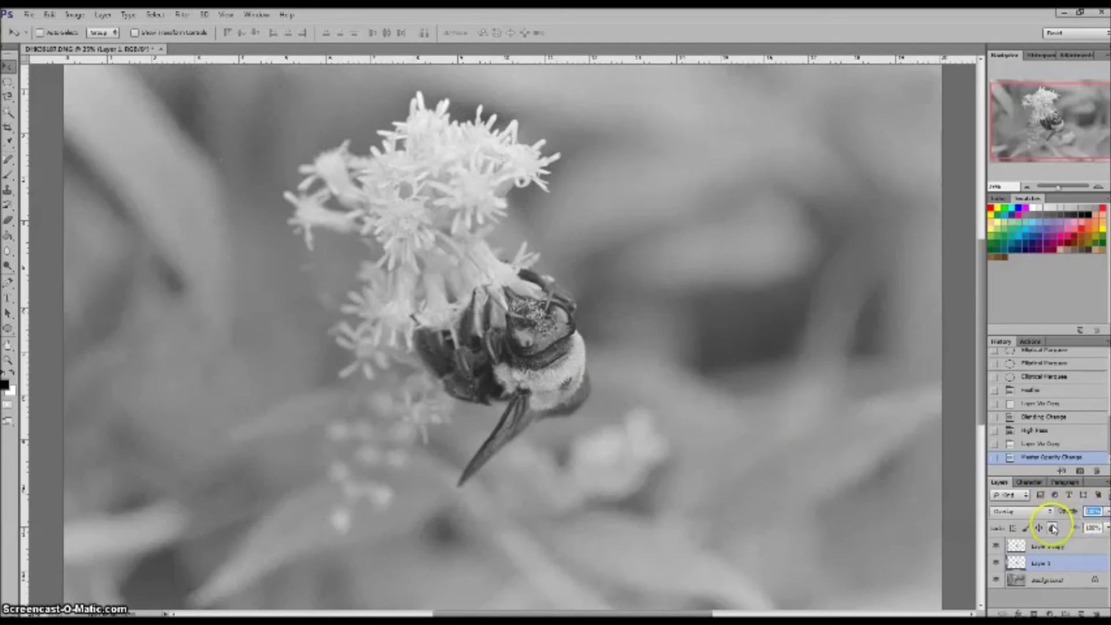
type("80")
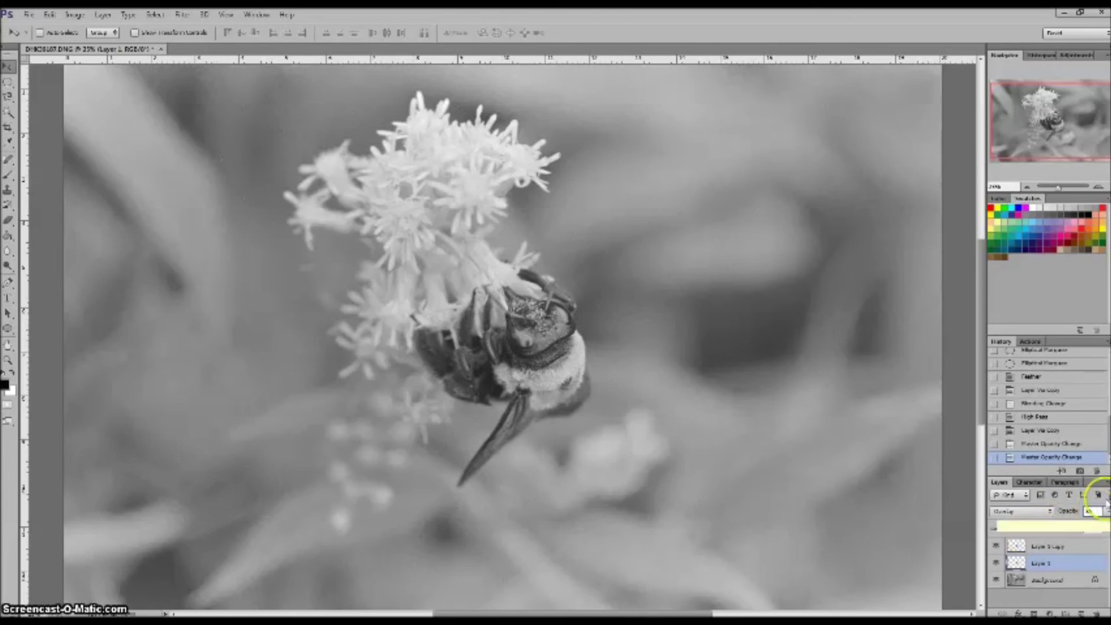
left_click_drag(1092, 511, 1052, 527)
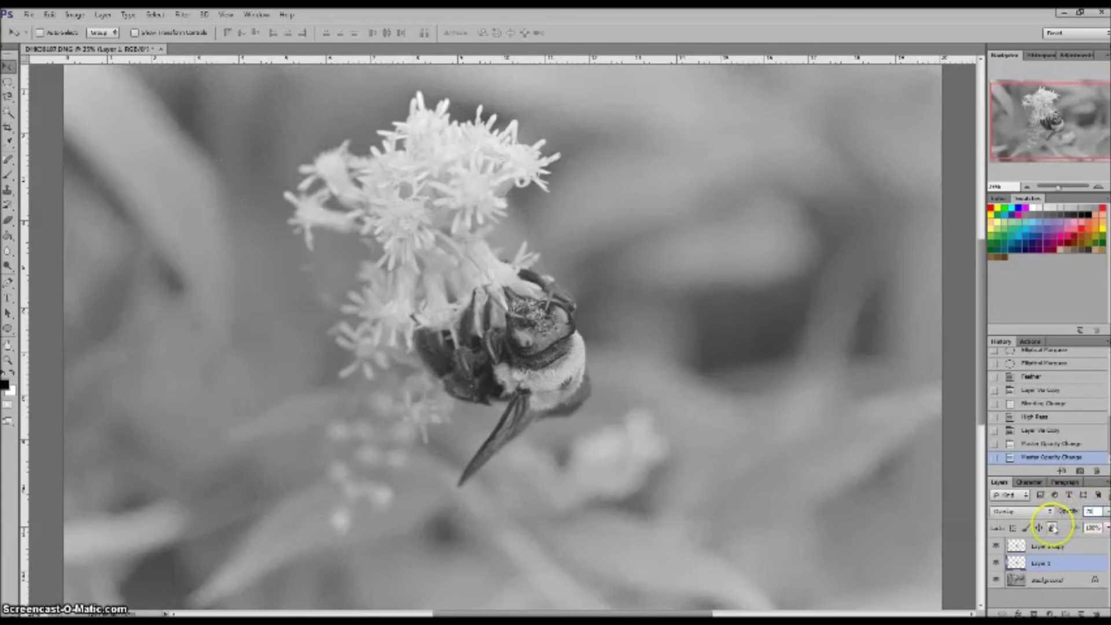
left_click(996, 563)
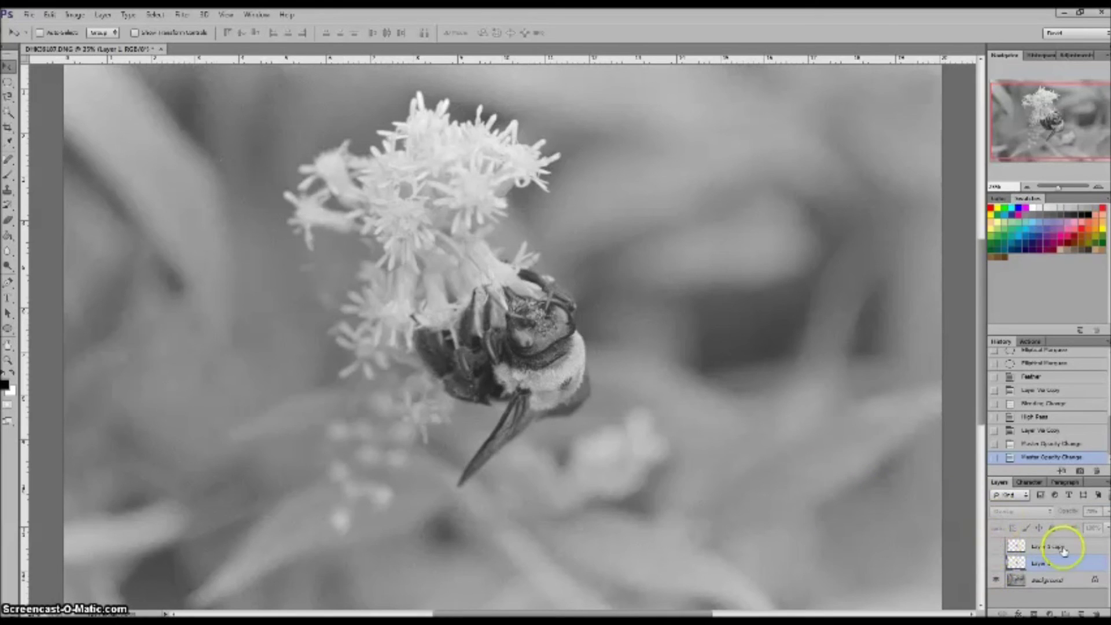
left_click(996, 563)
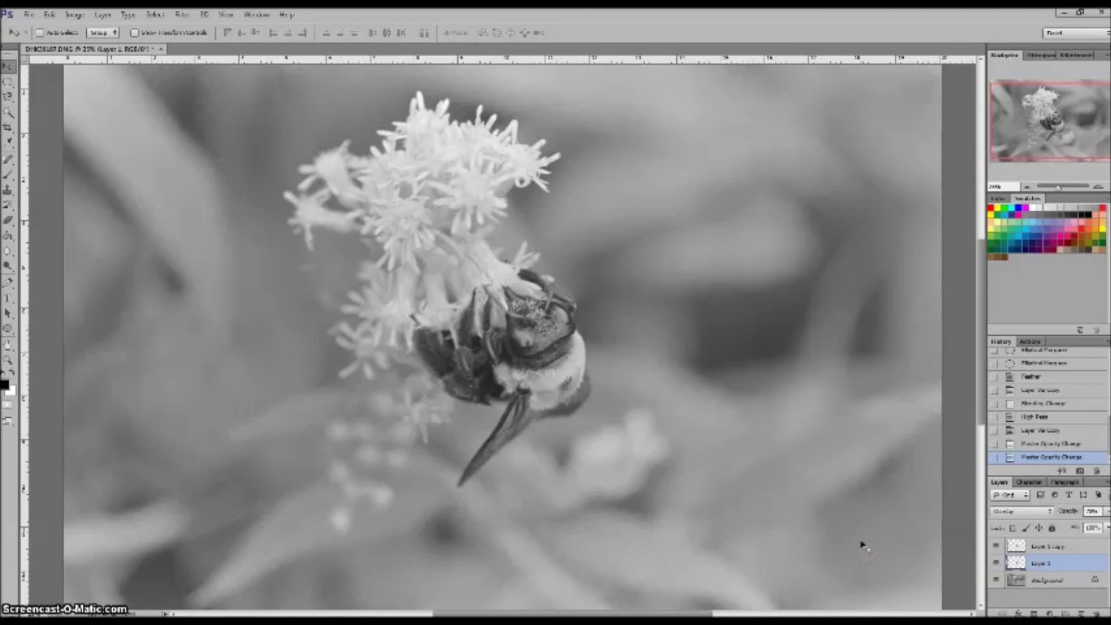